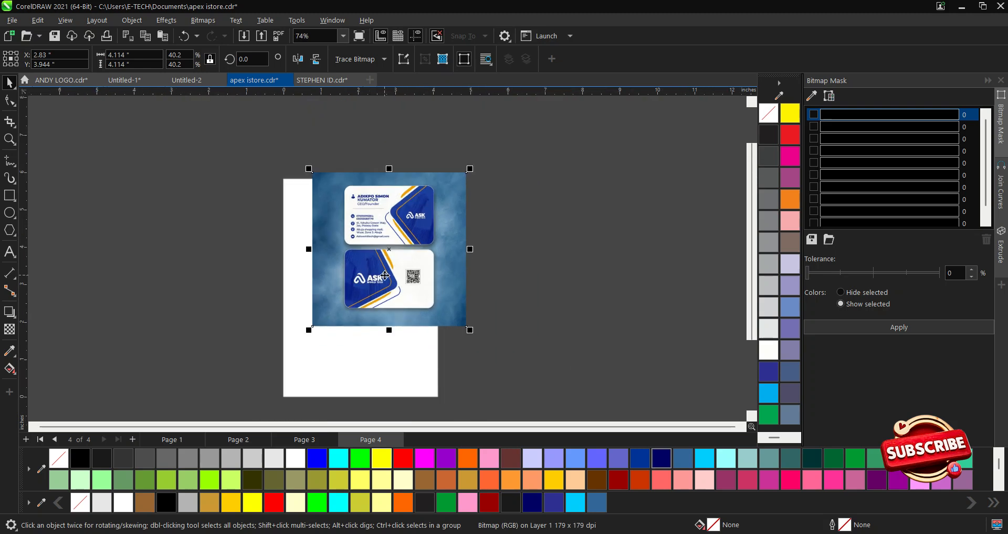
# Move the mockup image off the page and set the page to Japanese Business Card (55 × 91 mm).
pyautogui.moveTo(385, 275); pyautogui.dragTo(545, 285)
pyautogui.click(447, 284)
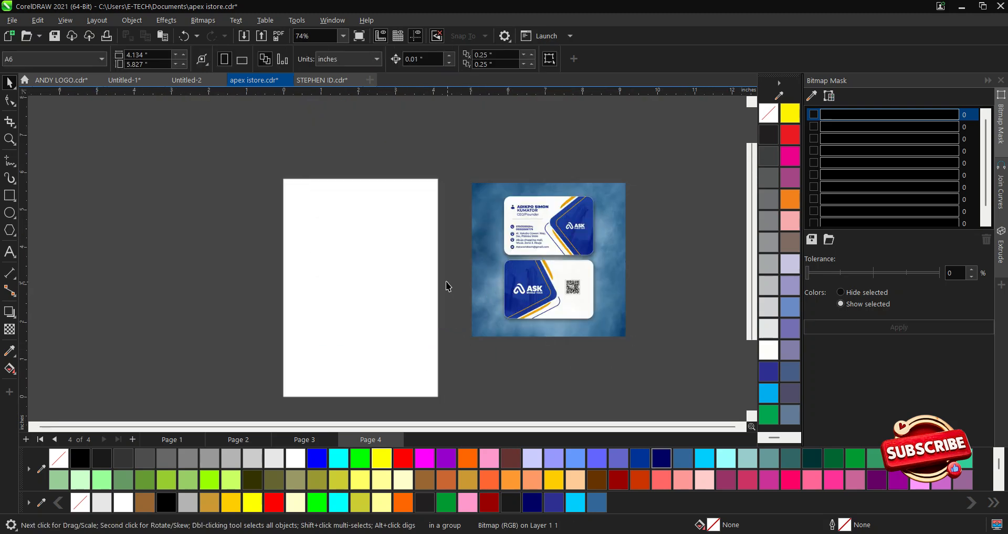
pyautogui.click(46, 57)
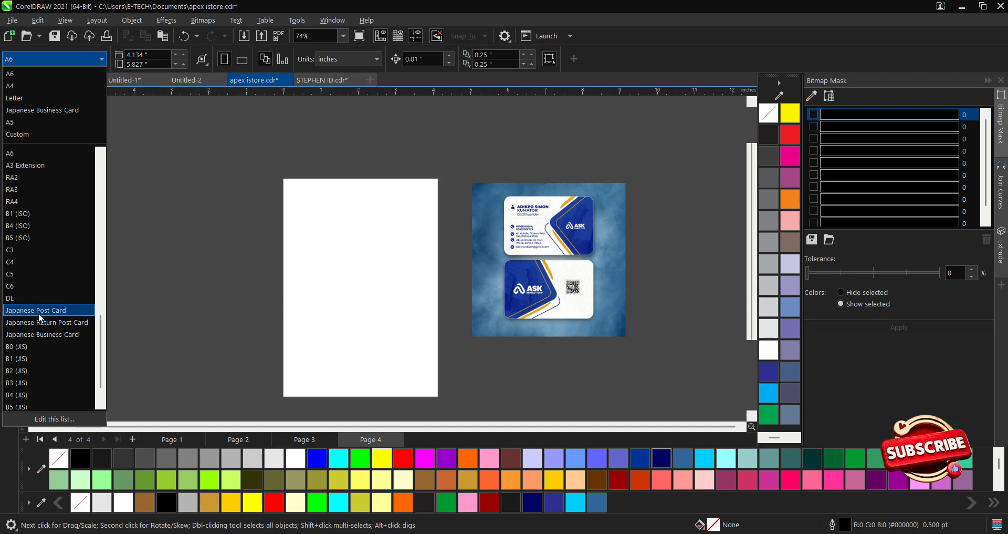
pyautogui.click(66, 334)
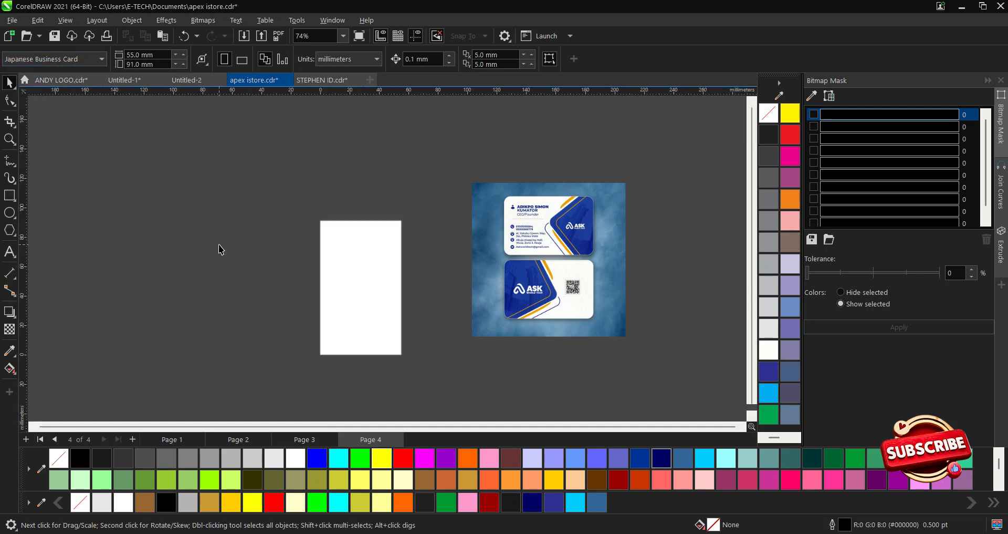
pyautogui.click(334, 57)
# Set document units to inches, make the card page landscape, and move the mockup lower.
pyautogui.click(333, 73)
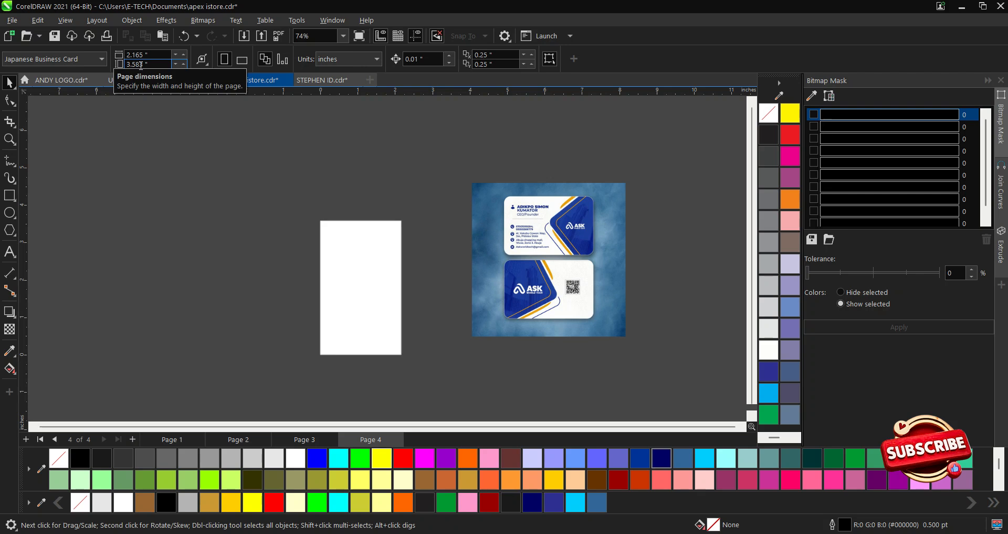
pyautogui.click(242, 59)
pyautogui.scroll(3, 388, 352)
pyautogui.moveTo(636, 236)
pyautogui.mouseDown()
pyautogui.moveTo(596, 173)
pyautogui.moveTo(566, 242)
pyautogui.moveTo(528, 223)
pyautogui.mouseUp()
pyautogui.scroll(-1, 465, 187)
pyautogui.moveTo(489, 275); pyautogui.dragTo(499, 300)
pyautogui.click(411, 315)
pyautogui.click(537, 249)
pyautogui.press('Escape')
# Shift the reference mockup slightly left and up beside the card page.
pyautogui.scroll(2, 579, 213)
pyautogui.scroll(-1, 591, 209)
pyautogui.scroll(1, 699, 215)
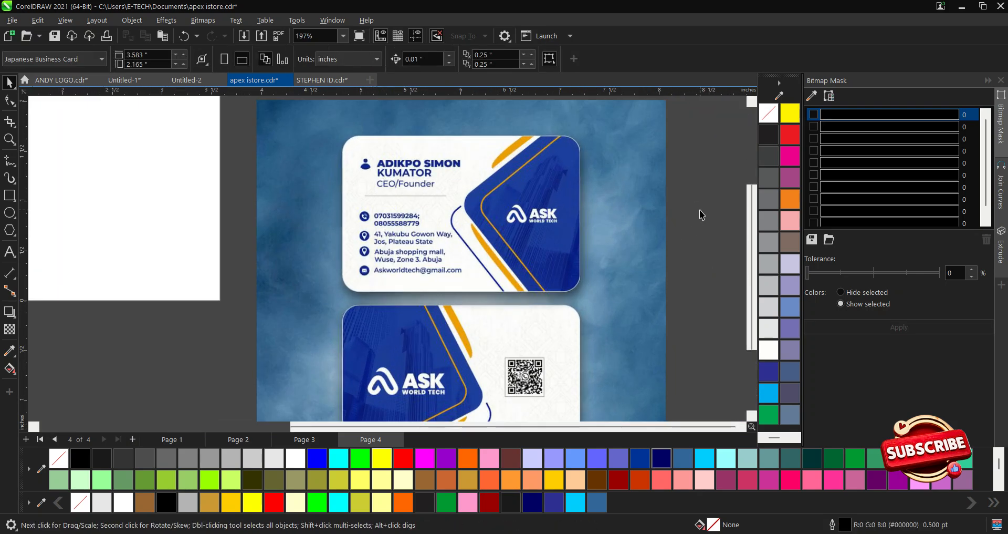
pyautogui.scroll(-2, 569, 178)
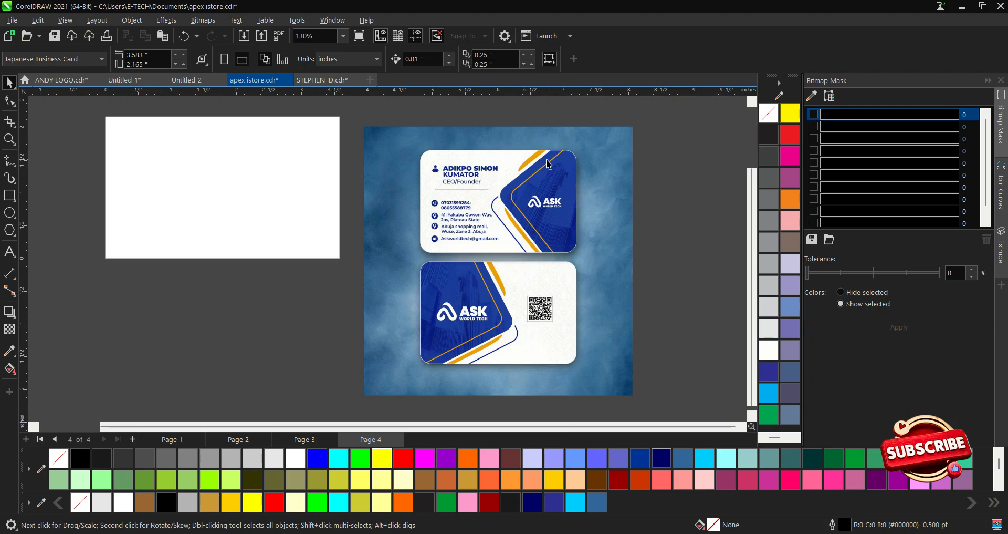
pyautogui.click(413, 200)
pyautogui.moveTo(409, 169); pyautogui.dragTo(377, 168)
pyautogui.click(674, 225)
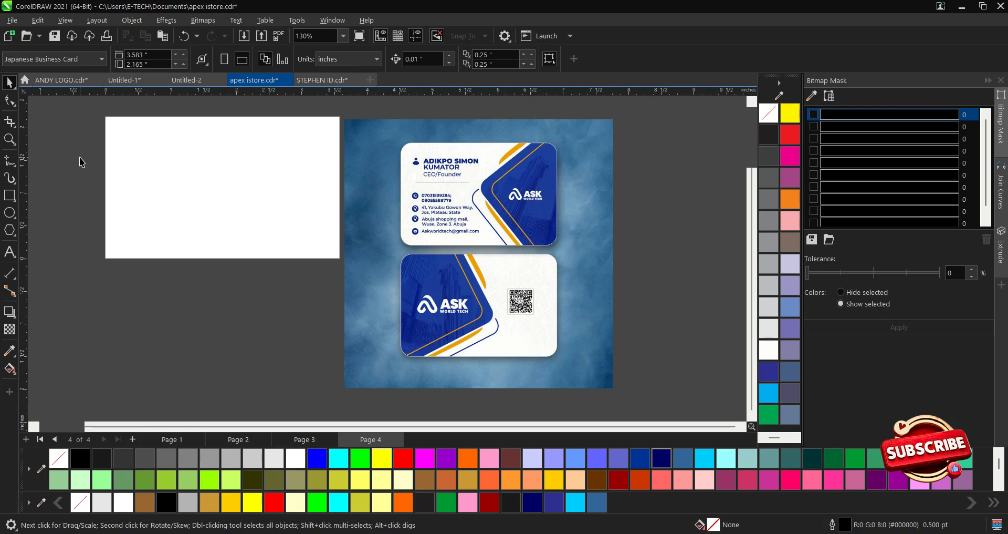
# Draw a rectangle covering the whole landscape card page, about 3.59 × 2.144 inches.
pyautogui.click(10, 200)
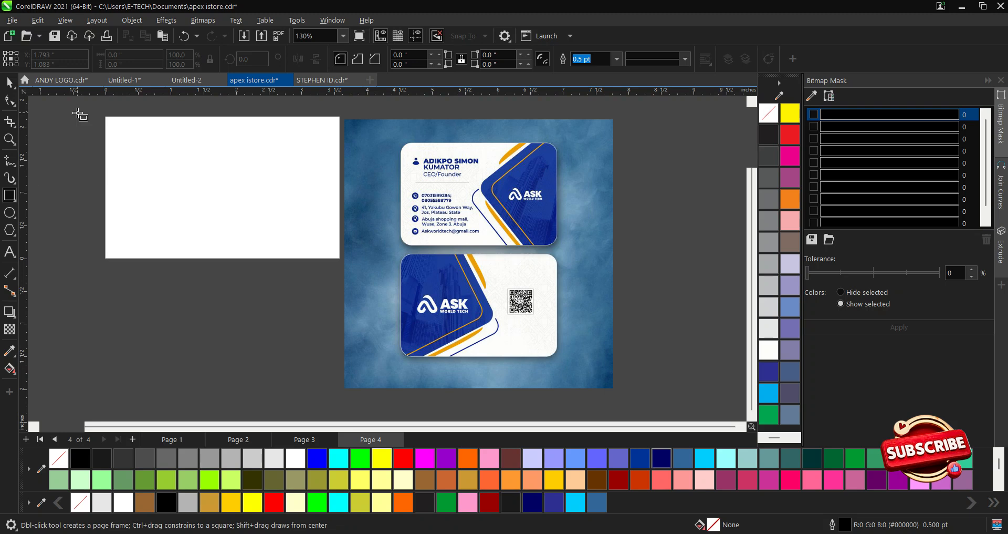
pyautogui.moveTo(106, 117); pyautogui.dragTo(340, 256)
pyautogui.press('space')
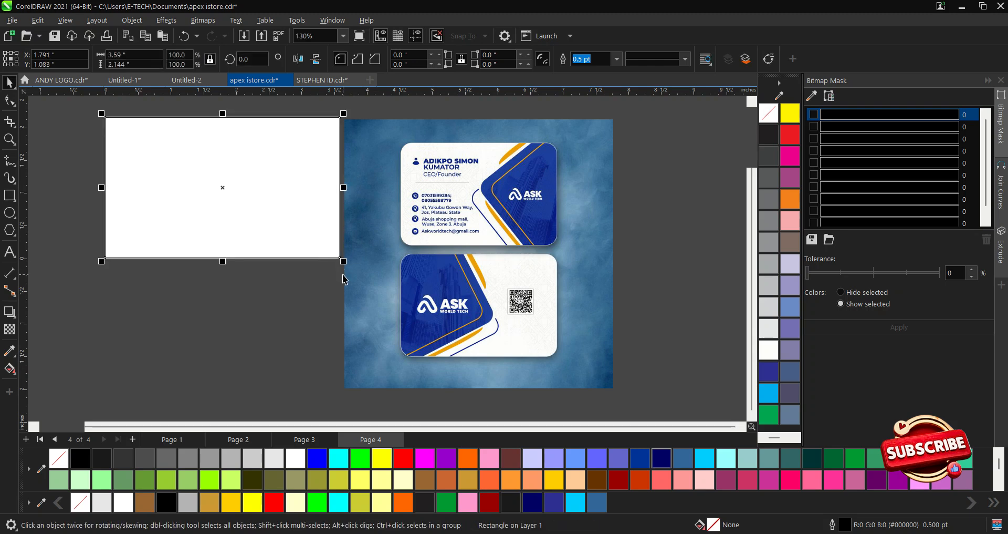
# Move the reference mockup farther right of the card rectangle.
pyautogui.press('space')
pyautogui.press('space')
pyautogui.moveTo(360, 260); pyautogui.dragTo(428, 260)
pyautogui.click(268, 189)
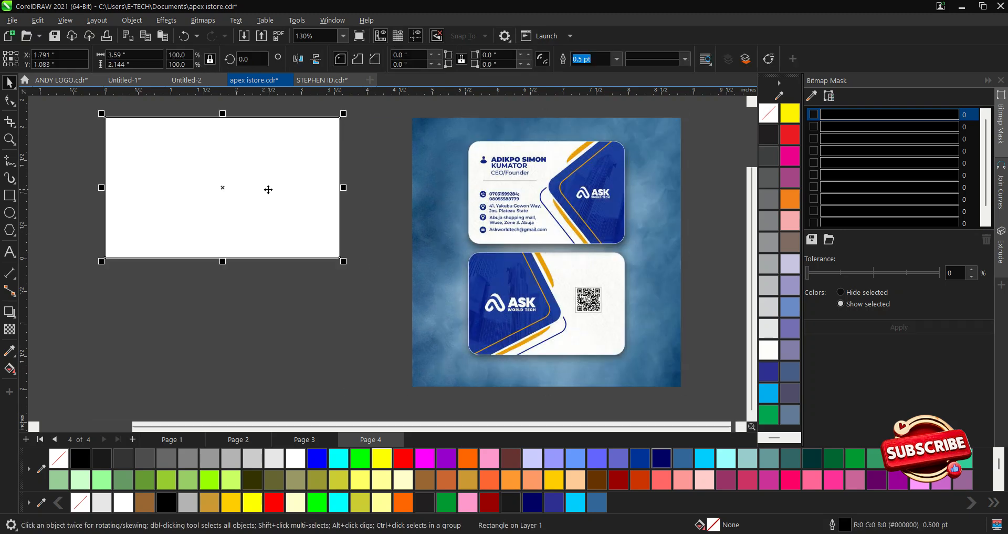
pyautogui.click(422, 248)
pyautogui.scroll(-3, 403, 286)
pyautogui.scroll(4, 258, 231)
pyautogui.click(476, 310)
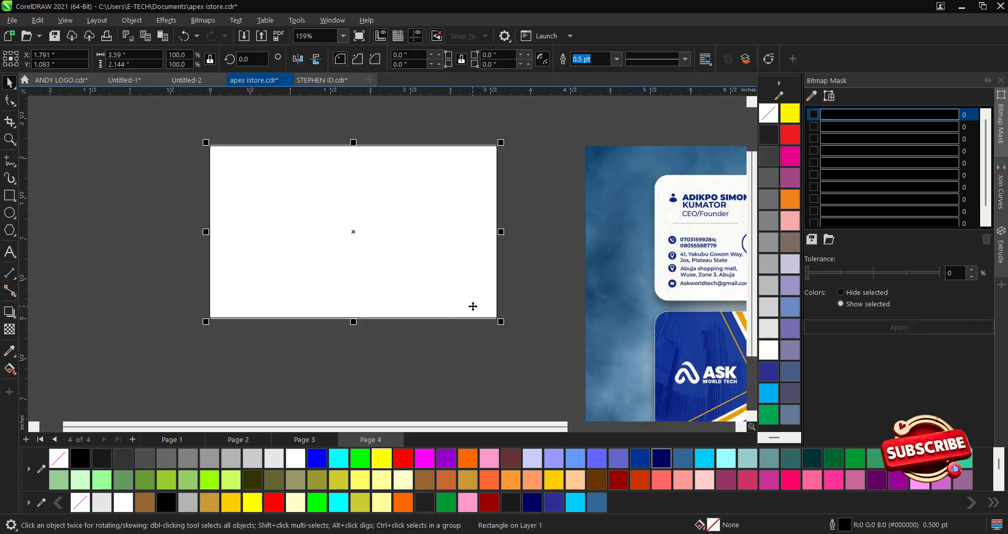
pyautogui.scroll(-2, 291, 323)
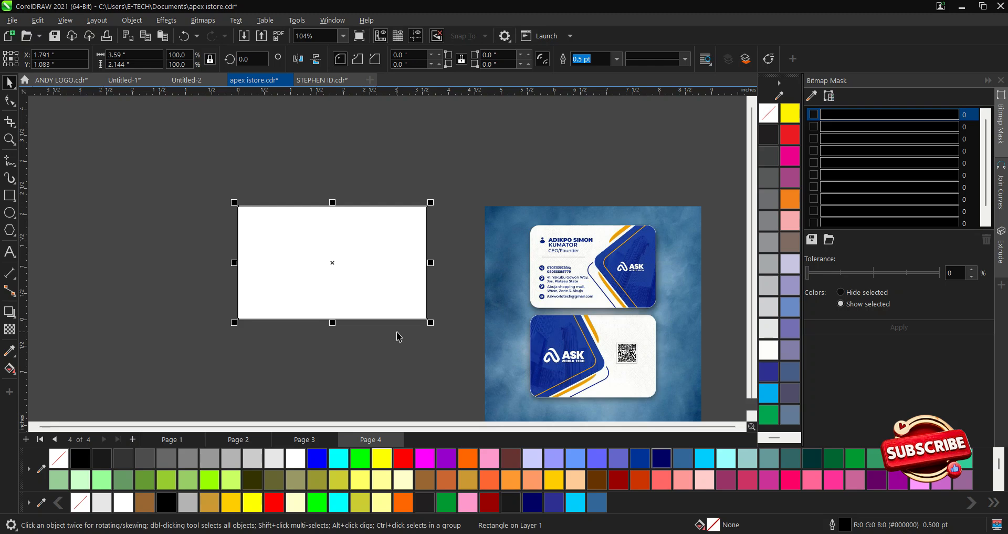
pyautogui.click(9, 195)
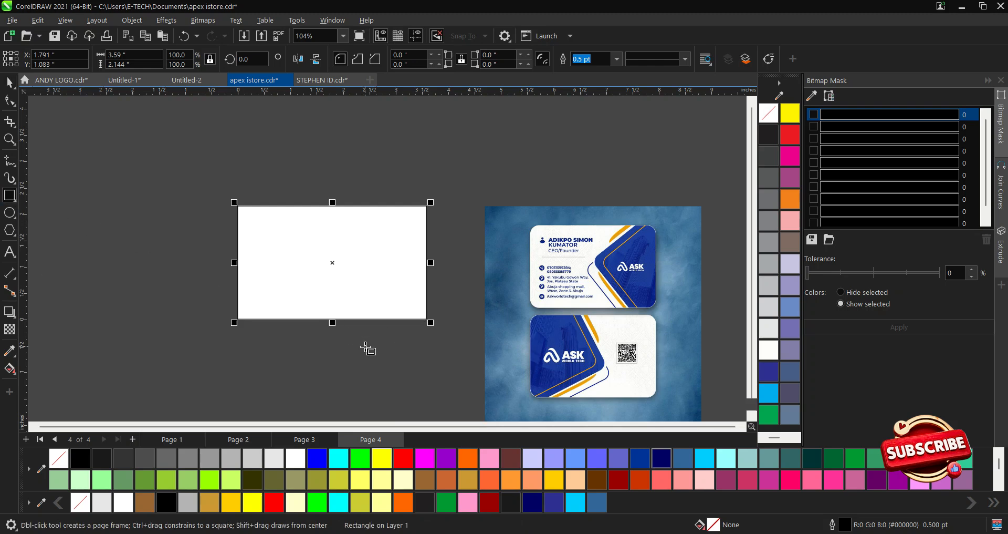
# Draw a second rectangle over the card's right side and round its corners to 0.419 inches.
pyautogui.moveTo(360, 240)
pyautogui.mouseDown()
pyautogui.moveTo(479, 373)
pyautogui.moveTo(503, 385)
pyautogui.mouseUp()
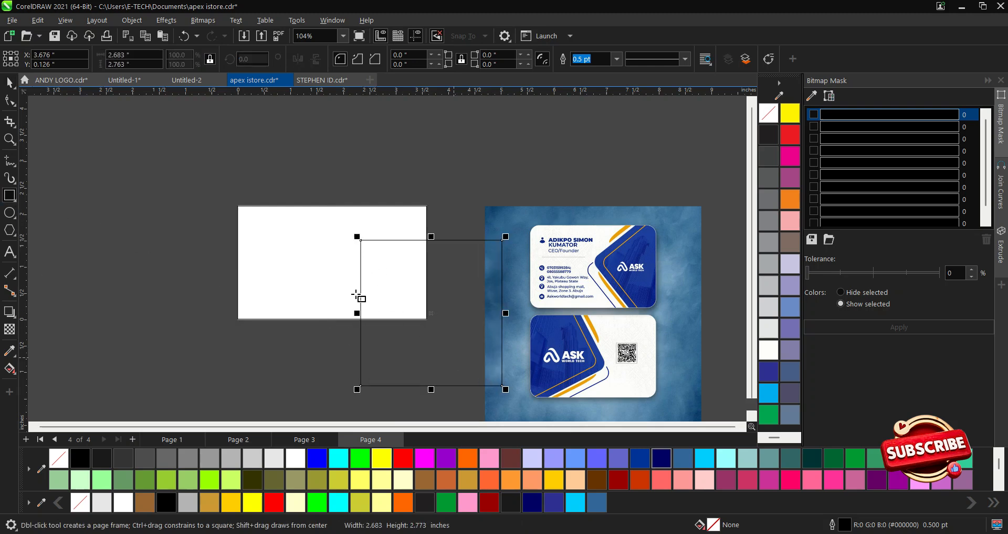
pyautogui.click(15, 105)
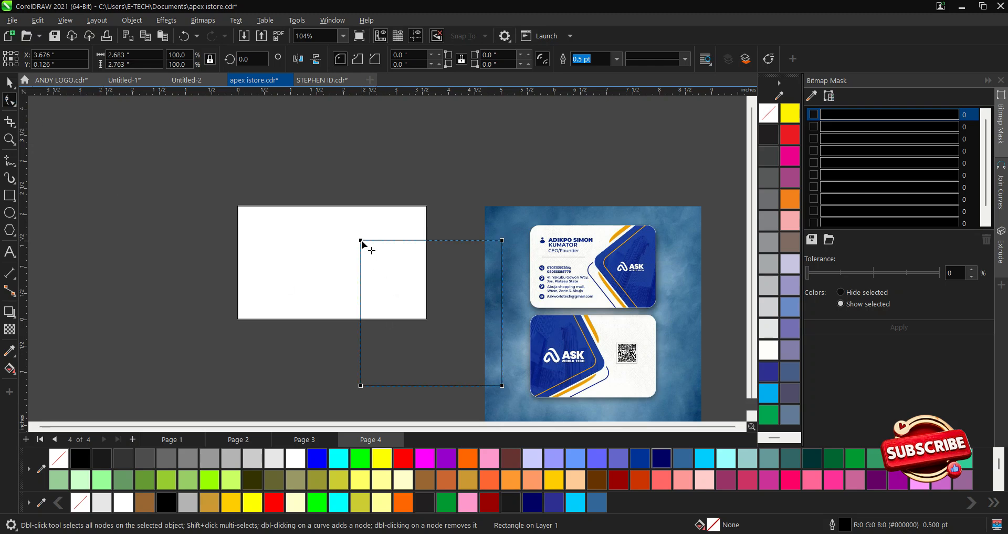
pyautogui.moveTo(361, 241); pyautogui.dragTo(366, 247)
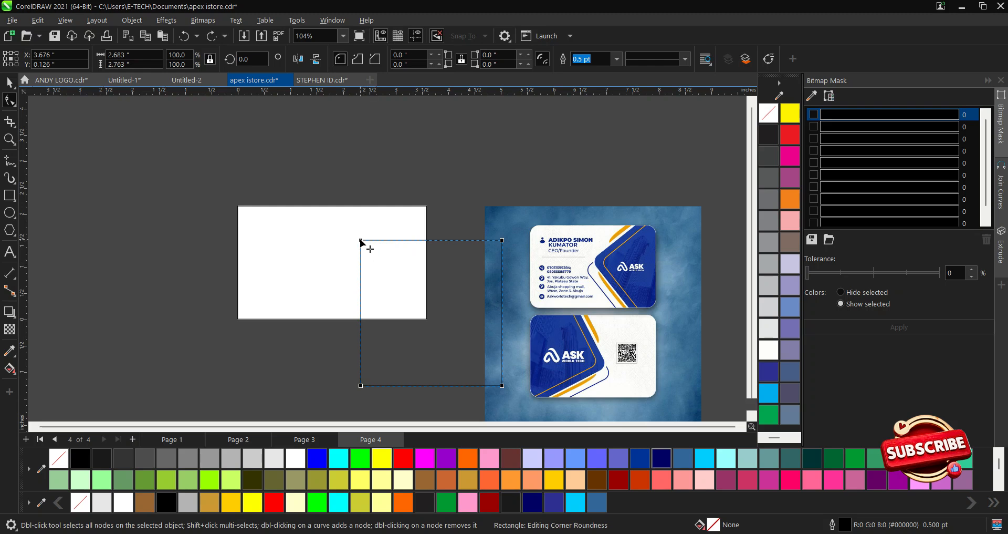
pyautogui.moveTo(361, 242); pyautogui.dragTo(383, 261)
pyautogui.press('space')
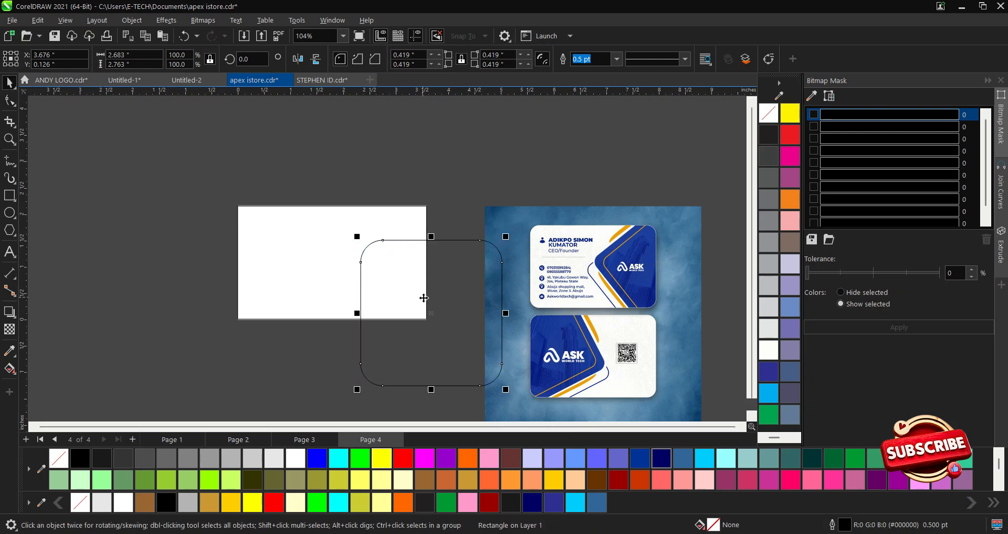
# Rotate the rounded rectangle about 42° into a diamond overlapping the card's right edge.
pyautogui.click(430, 314)
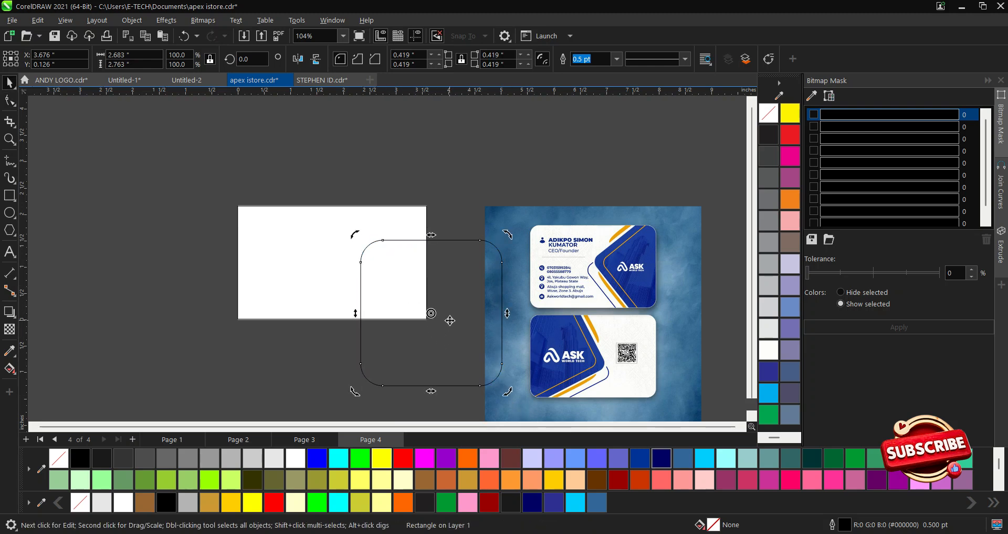
pyautogui.click(523, 376)
pyautogui.hotkey('ctrl', 'z')
pyautogui.click(493, 382)
pyautogui.click(489, 385)
pyautogui.moveTo(507, 394); pyautogui.dragTo(534, 318)
pyautogui.click(479, 294)
pyautogui.moveTo(466, 283); pyautogui.dragTo(433, 267)
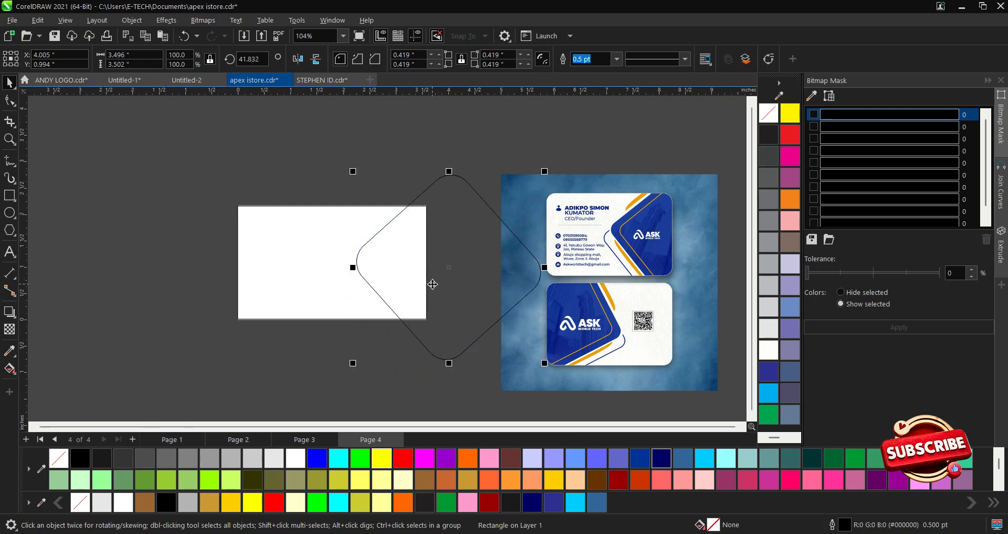
# Restore the deleted diamond and position it back over the card's right side.
pyautogui.press('Delete')
pyautogui.click(391, 282)
pyautogui.hotkey('ctrl', 'z')
pyautogui.moveTo(421, 270)
pyautogui.mouseDown()
pyautogui.moveTo(531, 284)
pyautogui.moveTo(406, 272)
pyautogui.mouseUp()
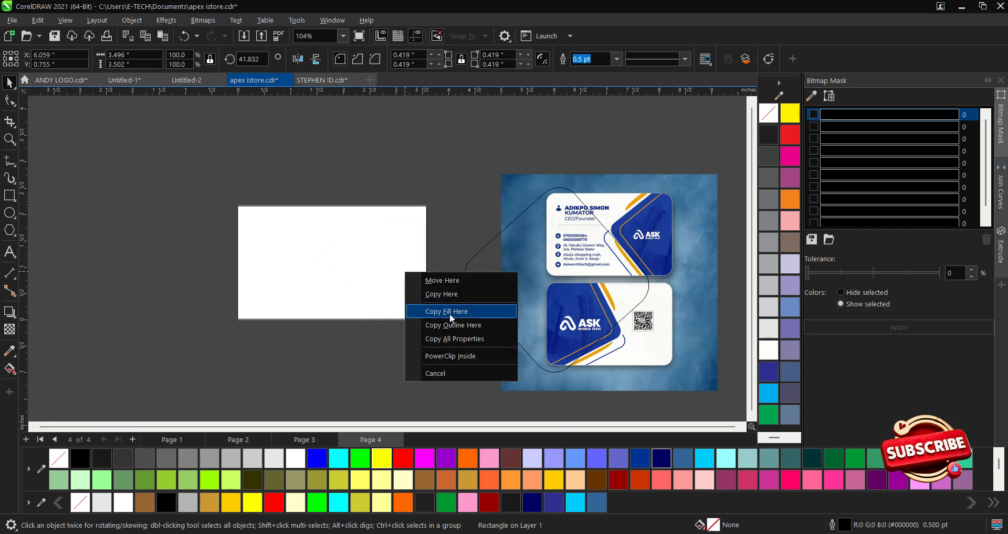
pyautogui.click(456, 200)
pyautogui.moveTo(491, 274); pyautogui.dragTo(394, 269)
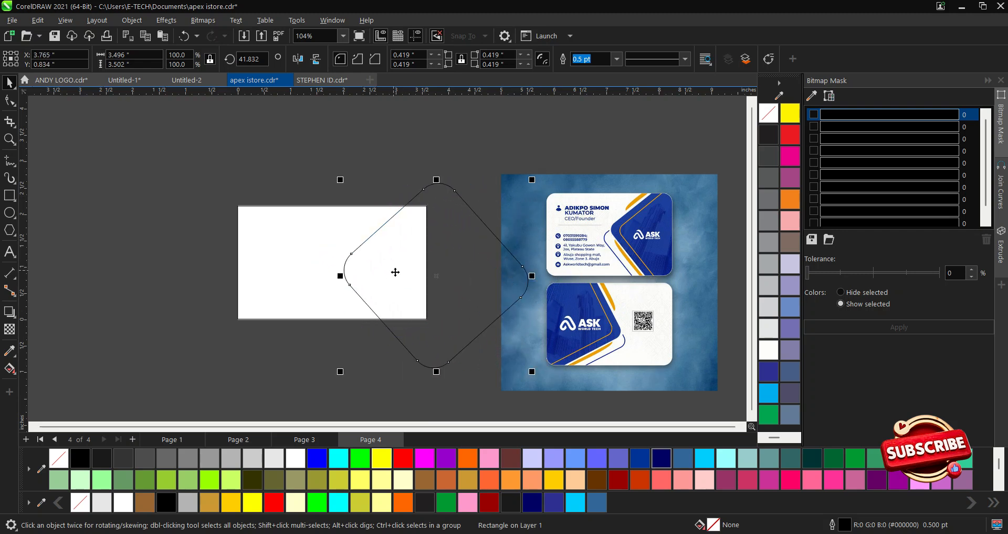
# Place the diamond inside the white card rectangle with PowerClip Place Inside Frame.
pyautogui.click(131, 21)
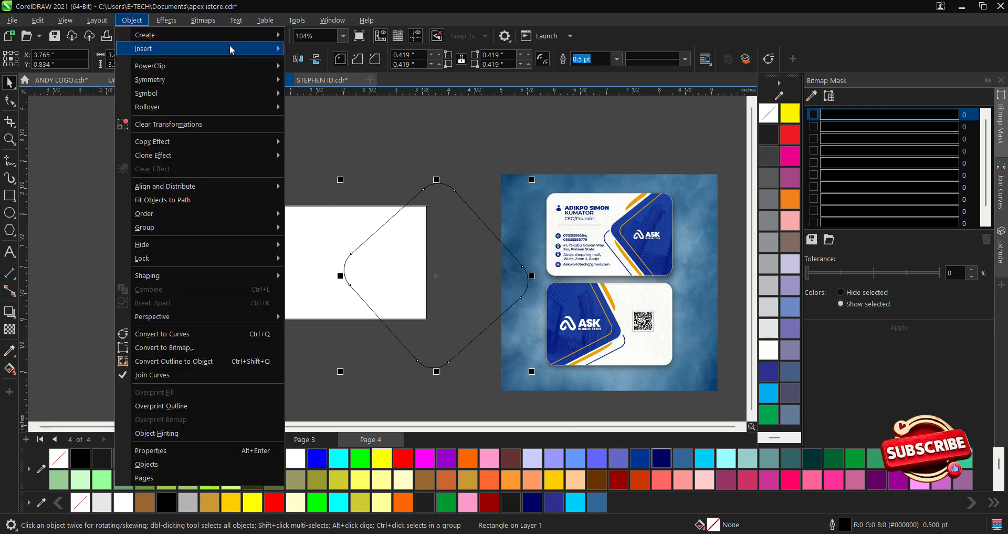
pyautogui.moveTo(253, 67)
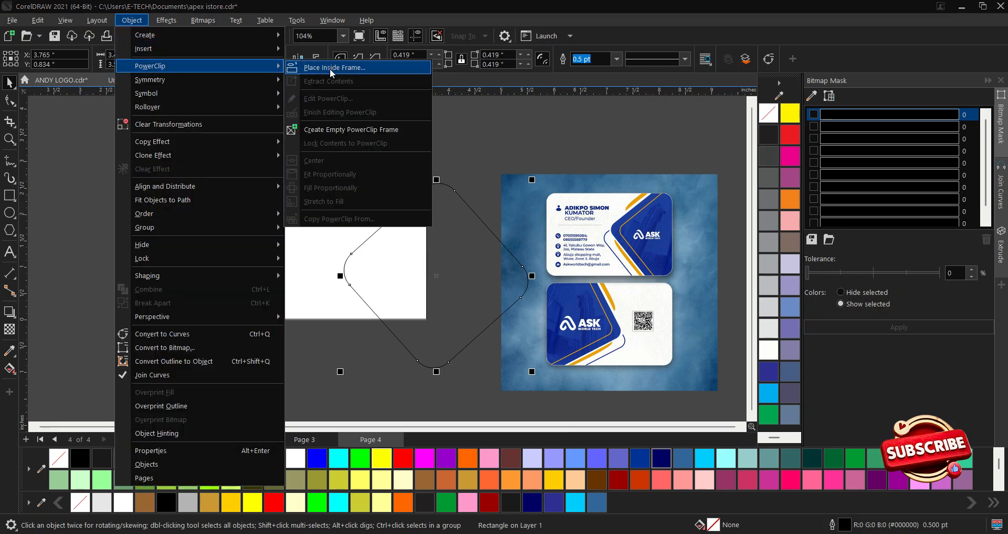
pyautogui.click(329, 68)
pyautogui.click(279, 274)
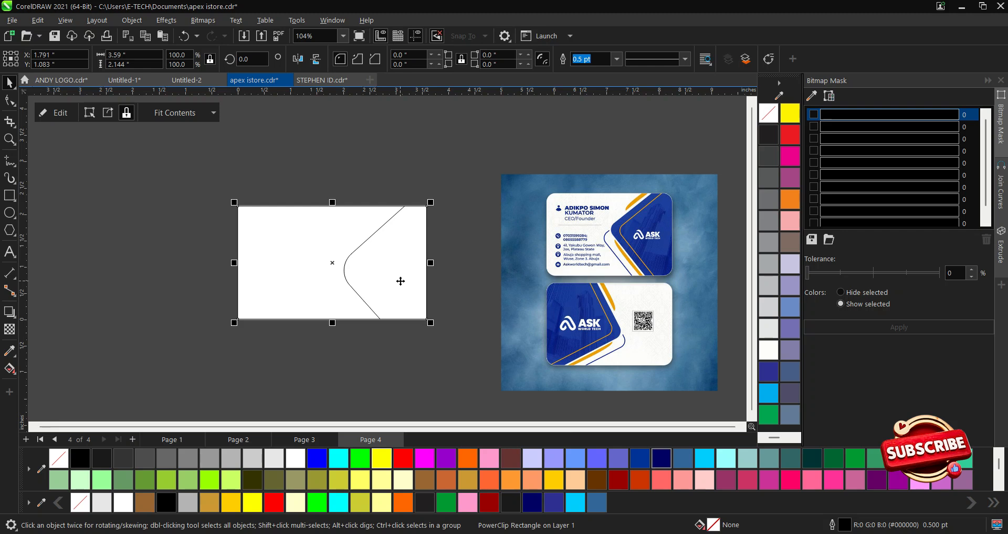
# Open the card's PowerClip contents and fill the diamond dark blue #003399.
pyautogui.doubleClick(399, 281)
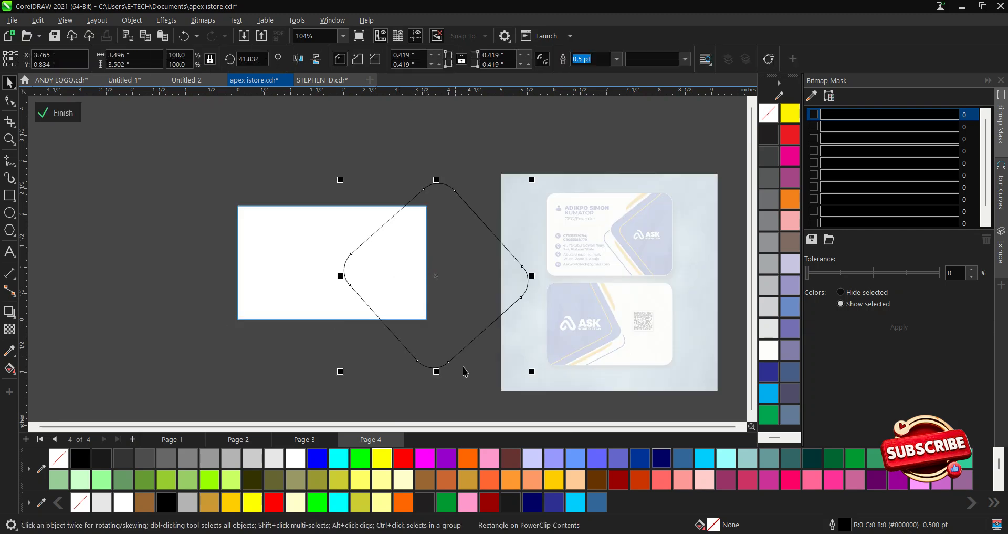
pyautogui.click(643, 460)
pyautogui.click(578, 295)
pyautogui.click(480, 295)
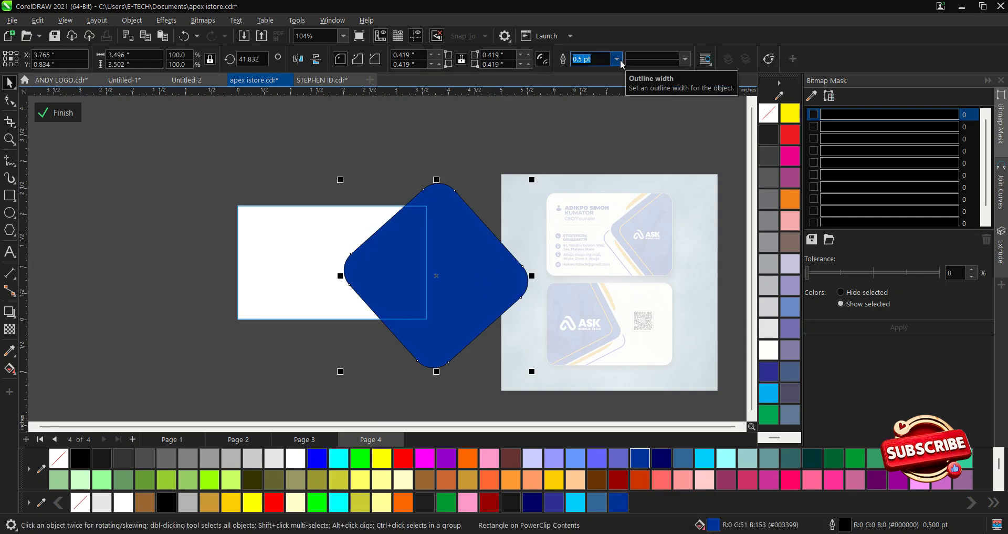
# Set the blue diamond's outline width to None.
pyautogui.click(620, 62)
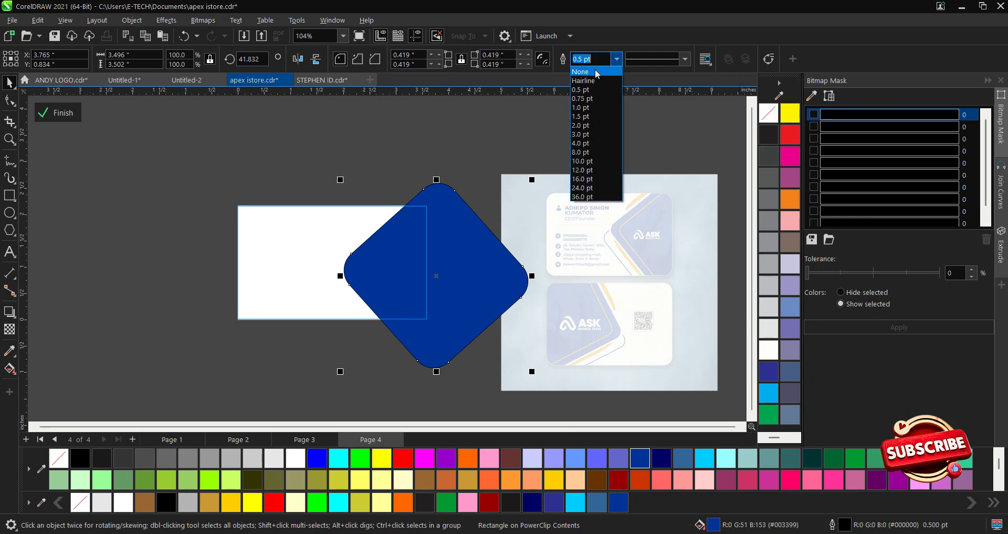
pyautogui.click(597, 74)
pyautogui.scroll(2, 413, 294)
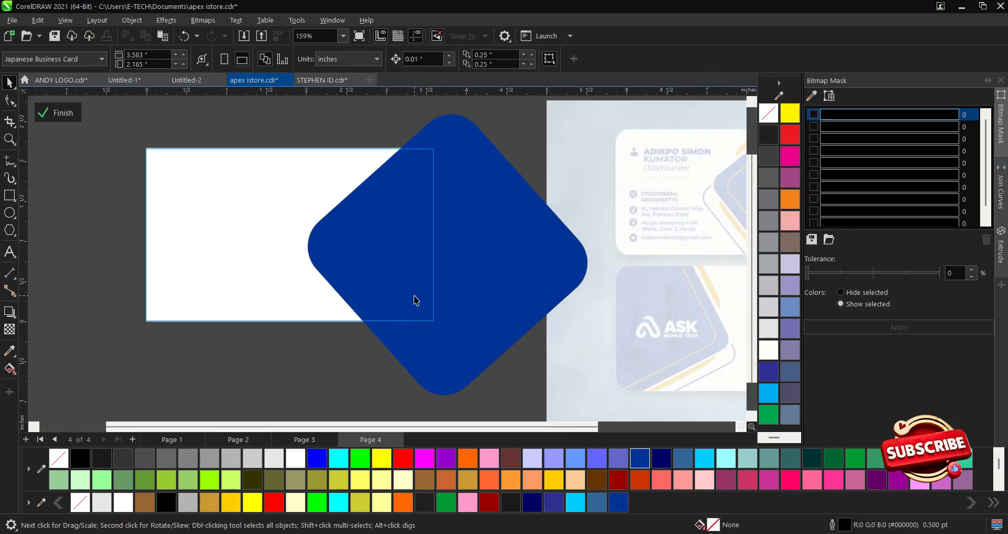
pyautogui.click(404, 288)
pyautogui.click(415, 279)
pyautogui.scroll(-1, 375, 272)
pyautogui.click(489, 283)
pyautogui.moveTo(480, 256); pyautogui.dragTo(469, 257)
pyautogui.hotkey('ctrl', 'z')
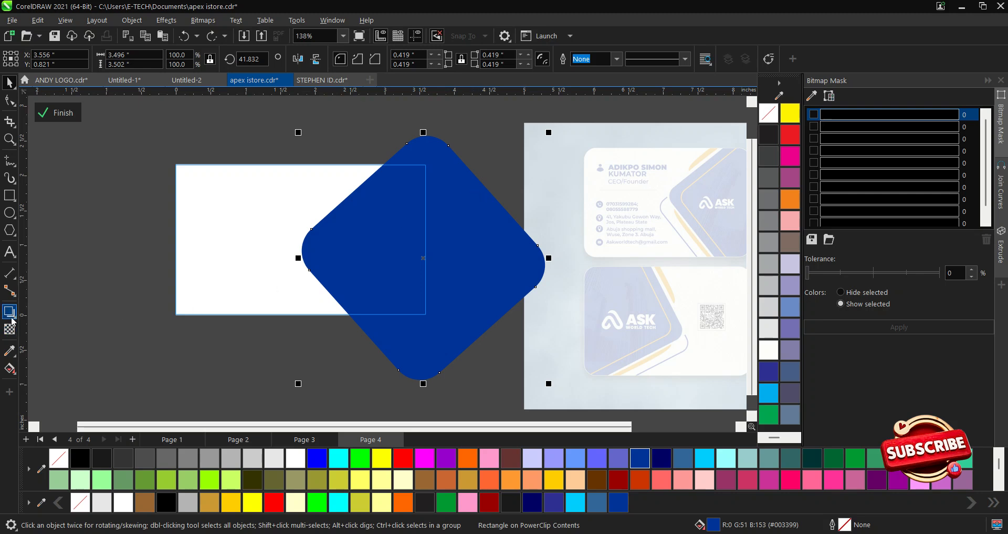
# Add an outside contour around the blue diamond with the Contour tool.
pyautogui.click(15, 318)
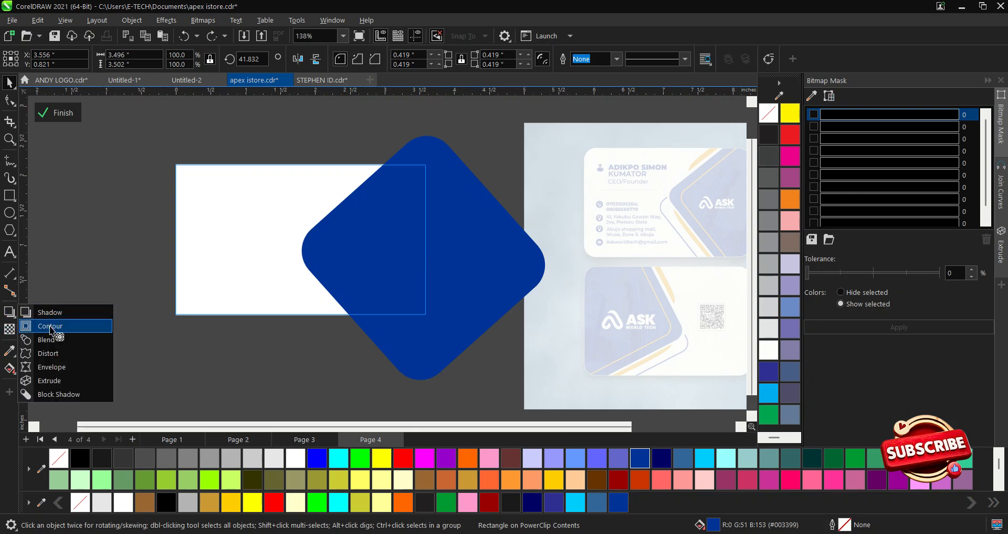
pyautogui.click(52, 327)
pyautogui.moveTo(315, 275); pyautogui.dragTo(294, 280)
pyautogui.press('space')
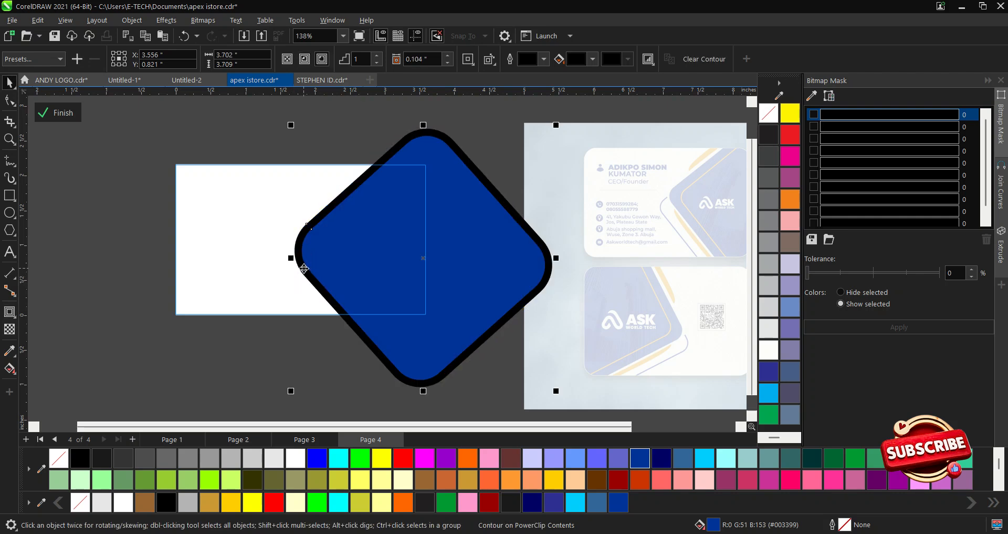
# Break the contour apart and colour the separated ring sky blue #00CCFF.
pyautogui.rightClick(304, 268)
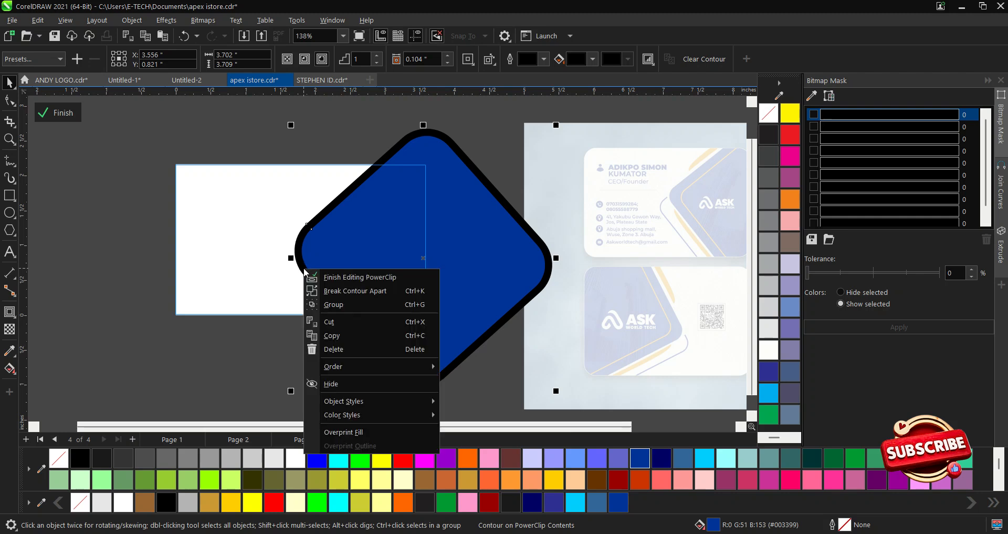
pyautogui.click(342, 295)
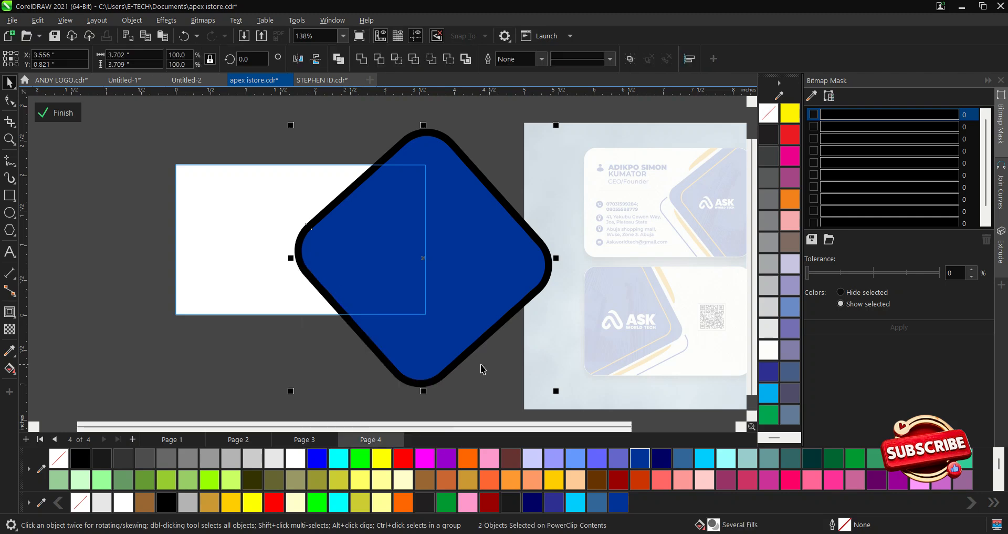
pyautogui.click(337, 383)
pyautogui.moveTo(298, 243); pyautogui.dragTo(238, 248)
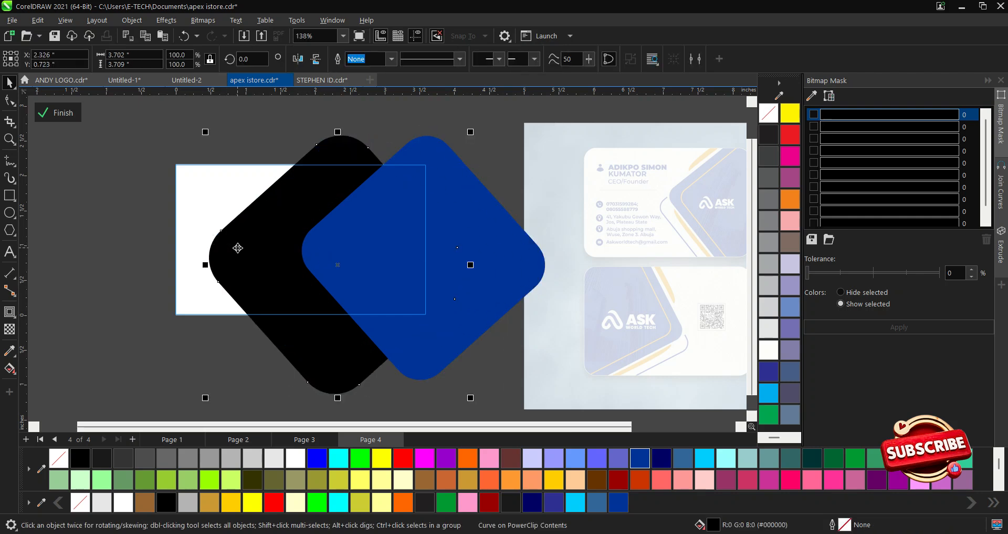
pyautogui.hotkey('ctrl', 'z')
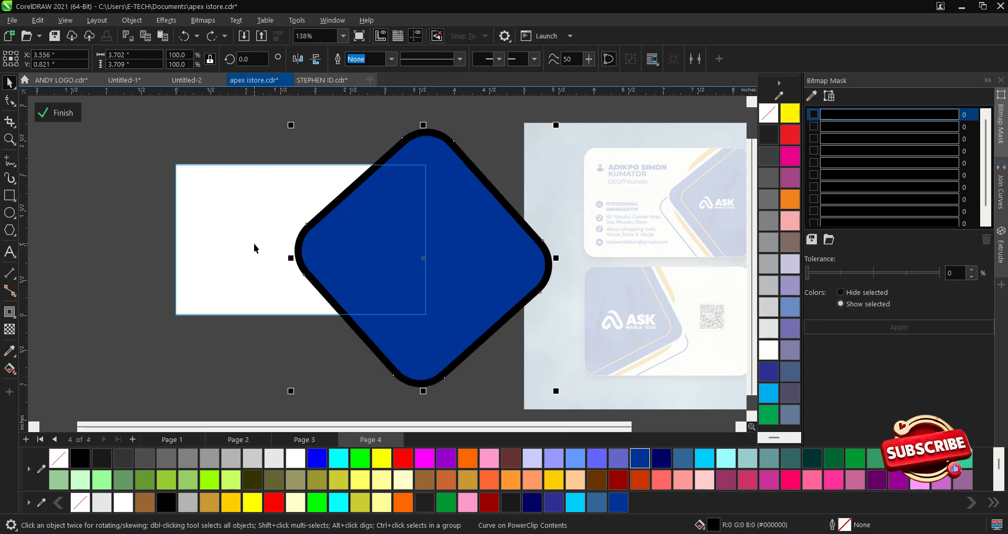
pyautogui.click(706, 464)
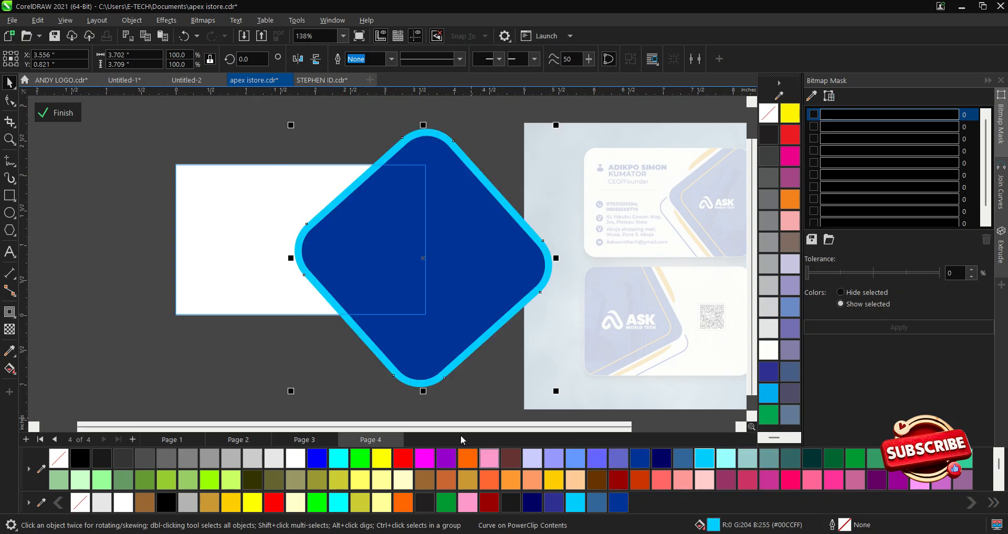
# Give the blue diamond a white 4.0 pt outline and finish PowerClip editing.
pyautogui.click(309, 362)
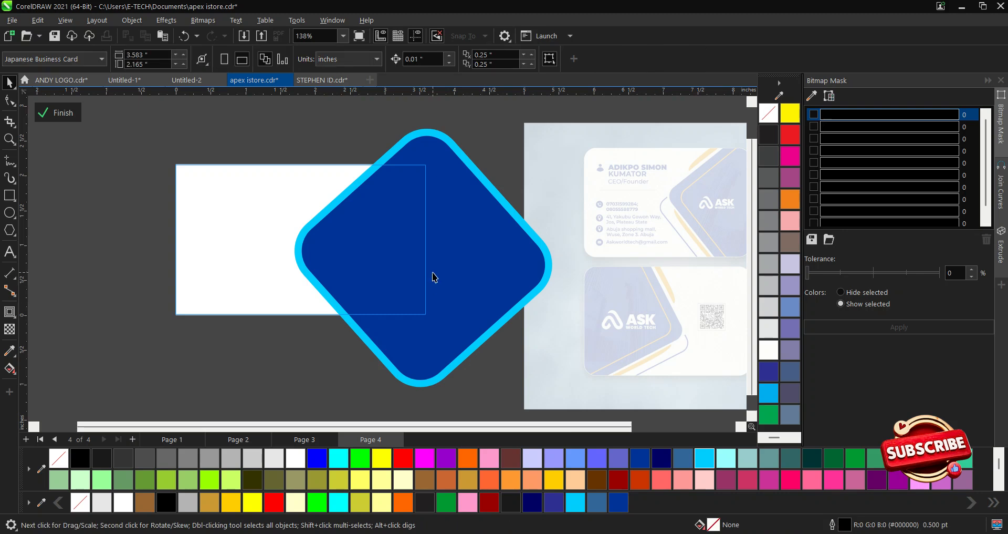
pyautogui.click(433, 277)
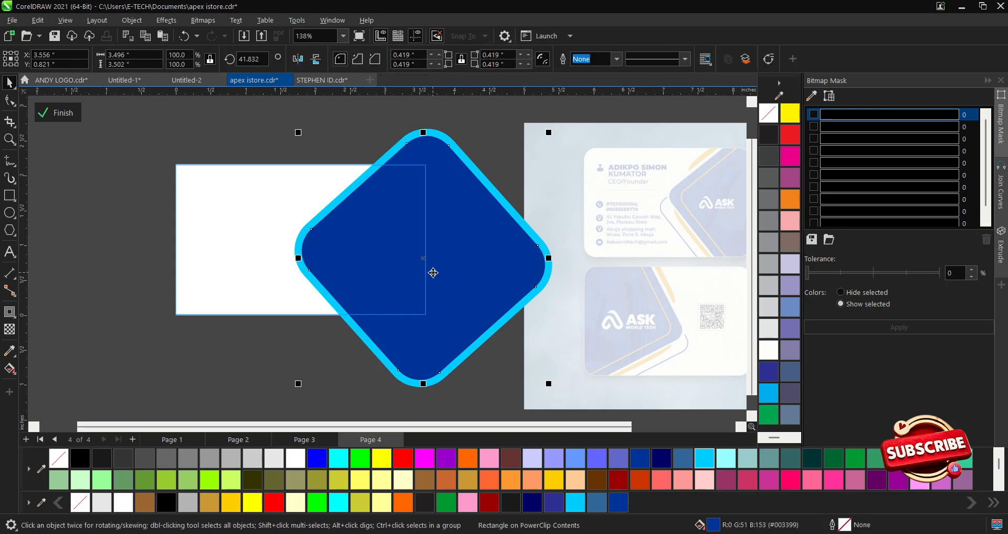
pyautogui.rightClick(299, 464)
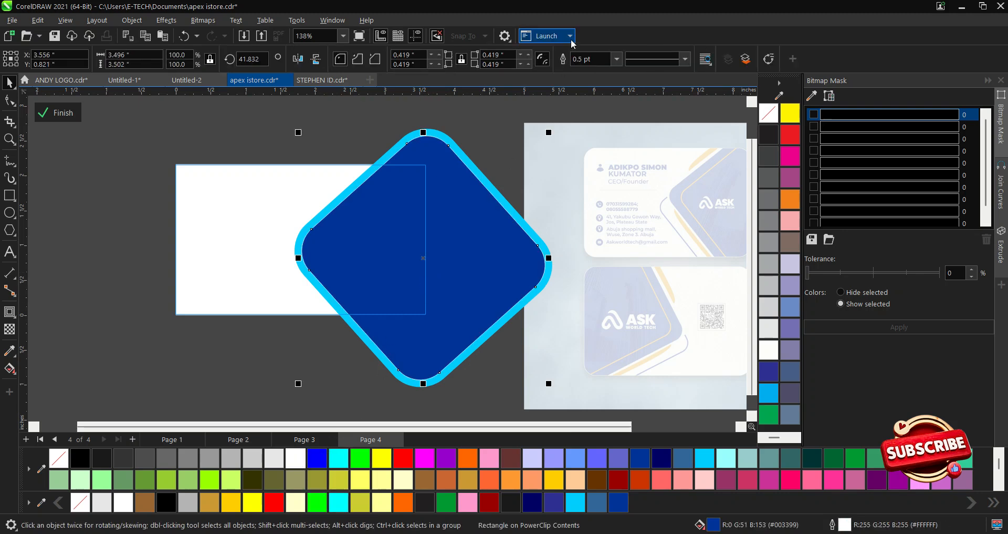
pyautogui.click(617, 59)
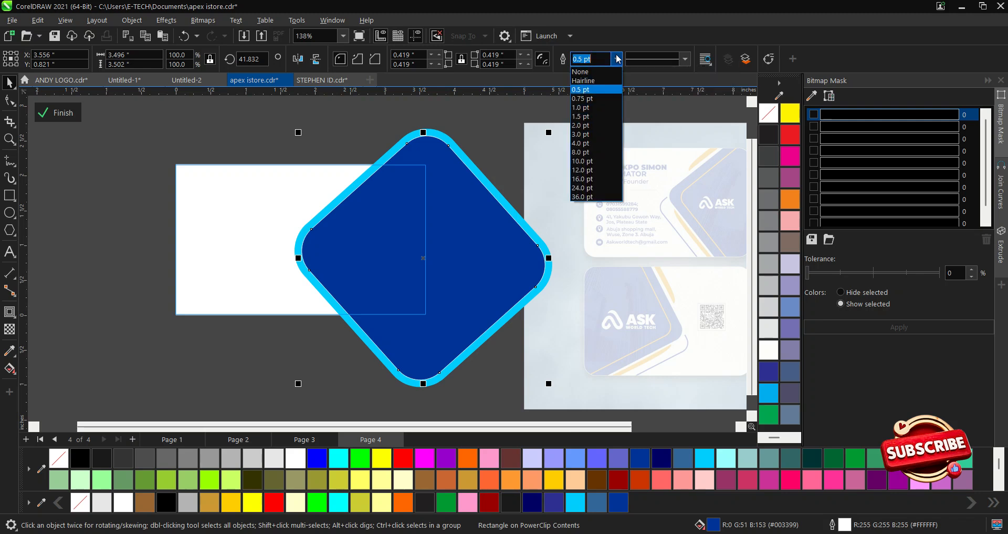
pyautogui.click(592, 139)
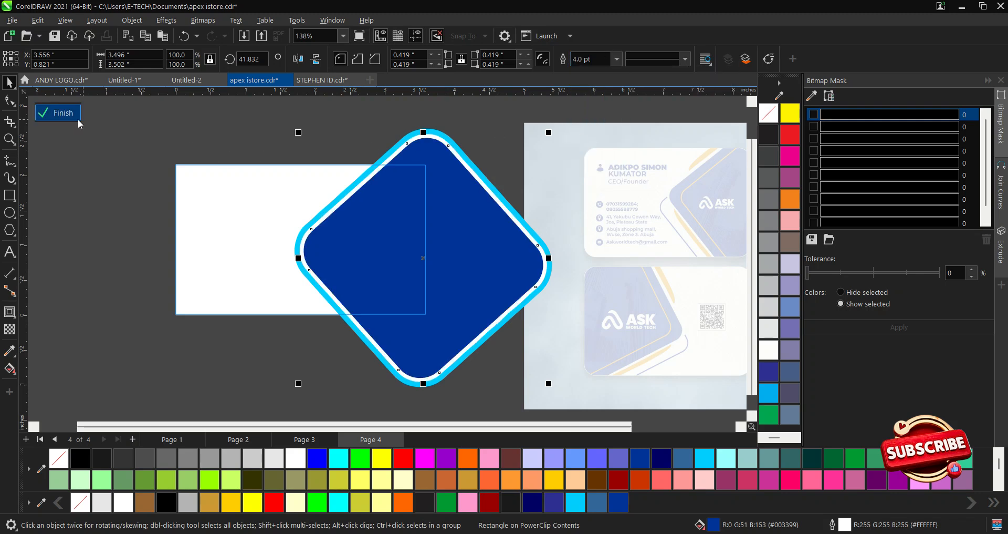
pyautogui.click(74, 116)
pyautogui.scroll(-2, 415, 267)
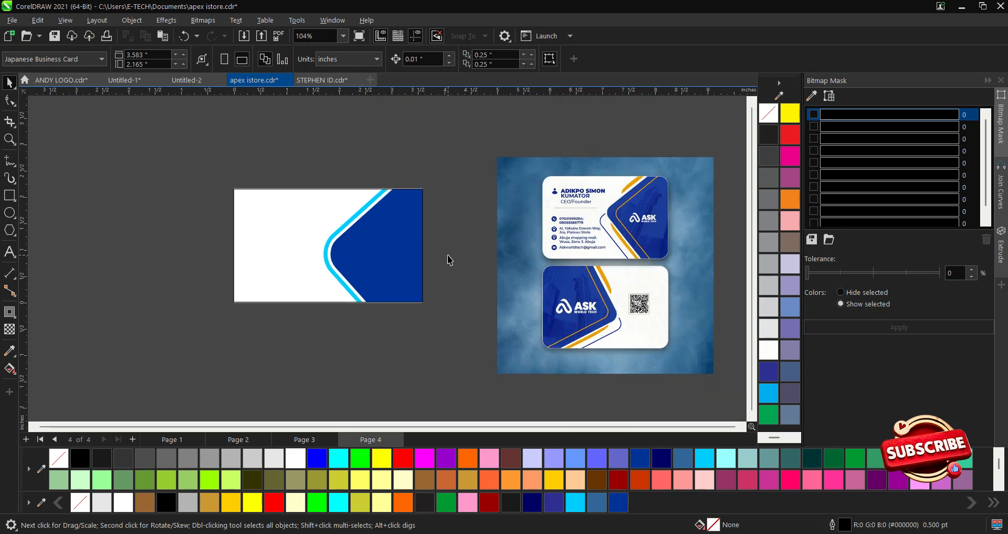
# Zoom in on the card and set the card rectangle's outline width to None.
pyautogui.press('z')
pyautogui.moveTo(203, 178); pyautogui.dragTo(537, 322)
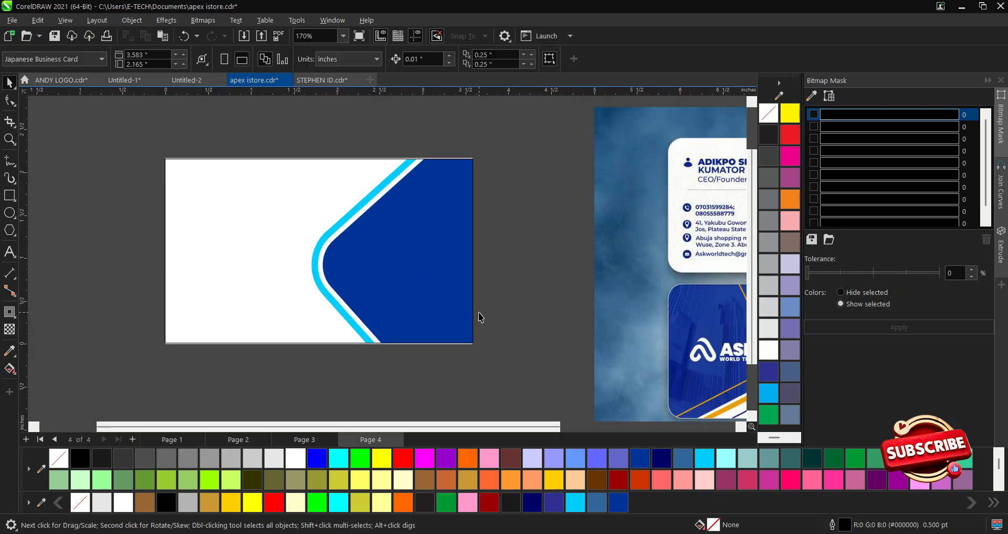
pyautogui.click(439, 290)
pyautogui.click(501, 293)
pyautogui.click(438, 267)
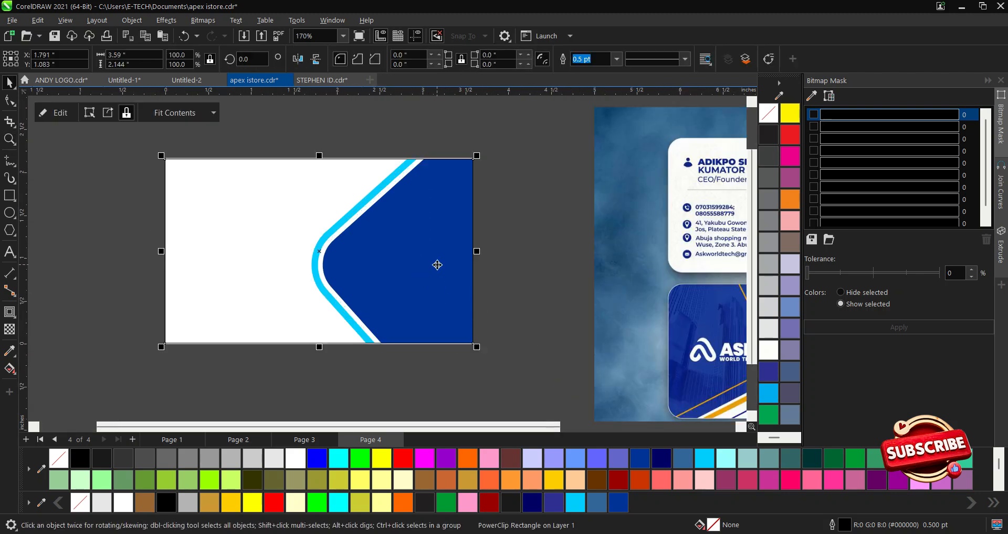
pyautogui.click(617, 59)
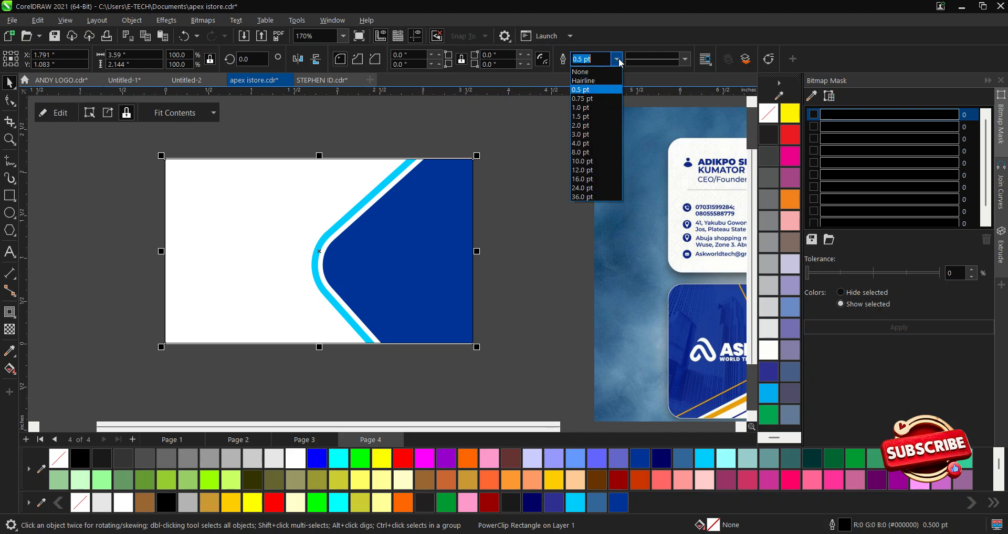
pyautogui.click(592, 73)
pyautogui.click(563, 256)
pyautogui.scroll(-3, 554, 273)
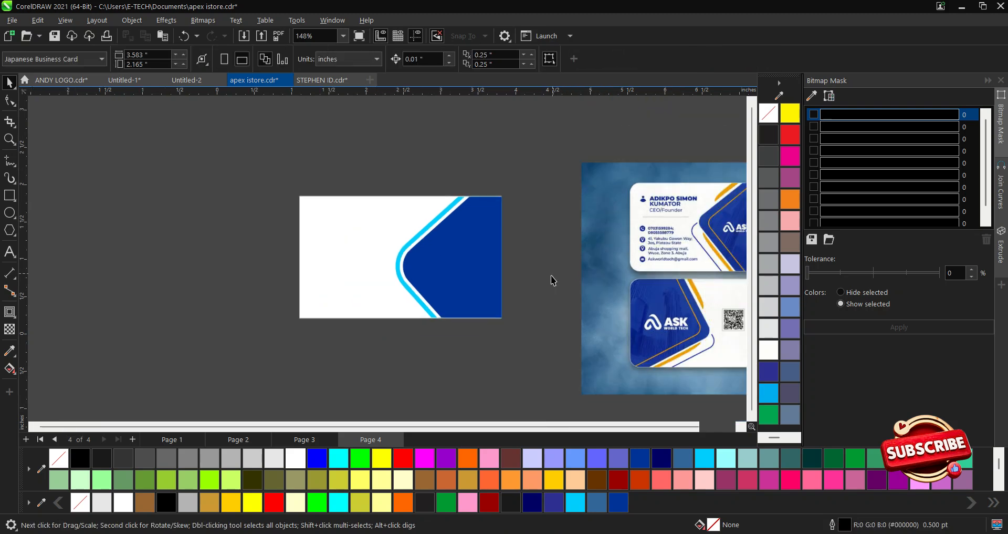
pyautogui.scroll(-3, 434, 233)
pyautogui.scroll(3, 656, 277)
pyautogui.scroll(-1, 497, 245)
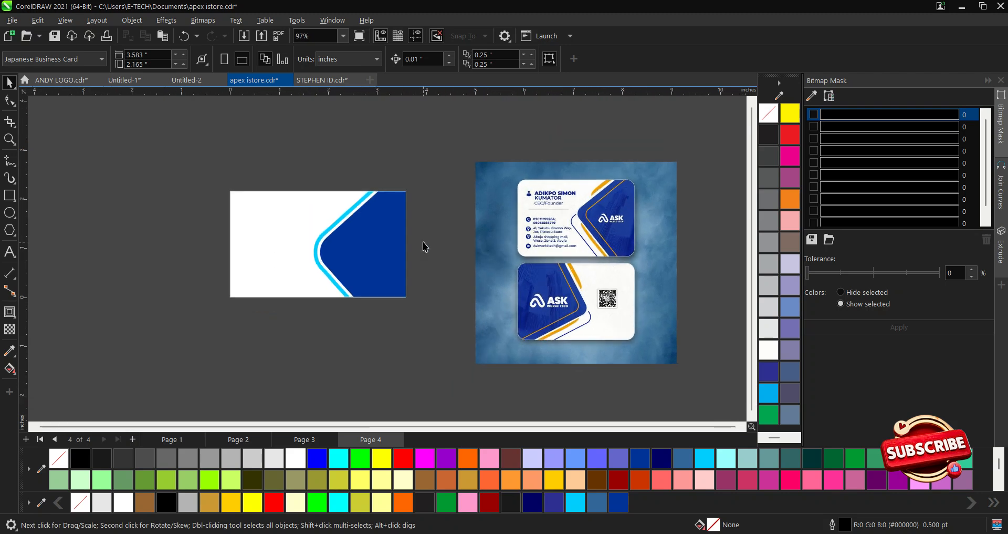
pyautogui.scroll(1, 330, 254)
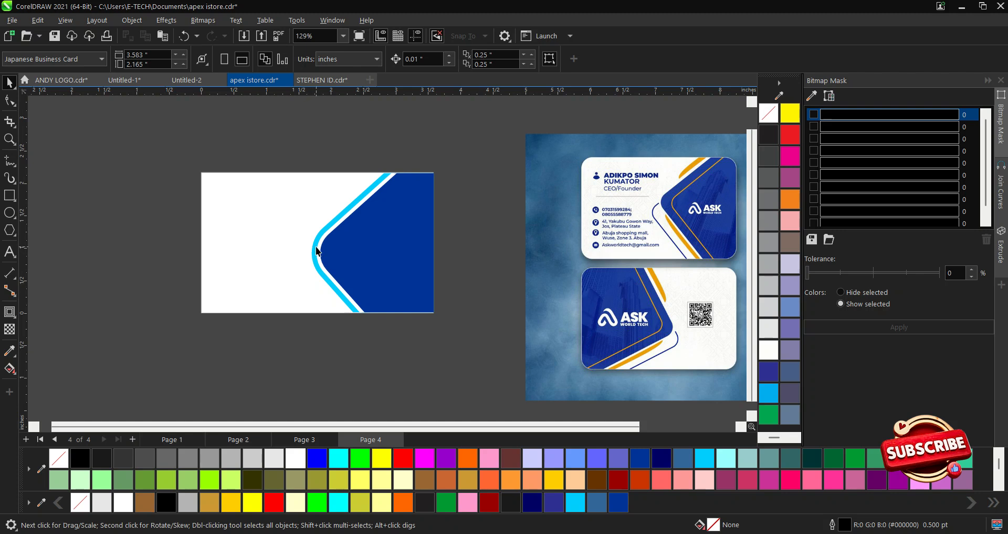
# Add an unfilled, navy #000066-outlined diamond copy behind the original, then finish PowerClip editing.
pyautogui.keyDown('ctrl'); pyautogui.click(379, 245); pyautogui.keyUp('ctrl')
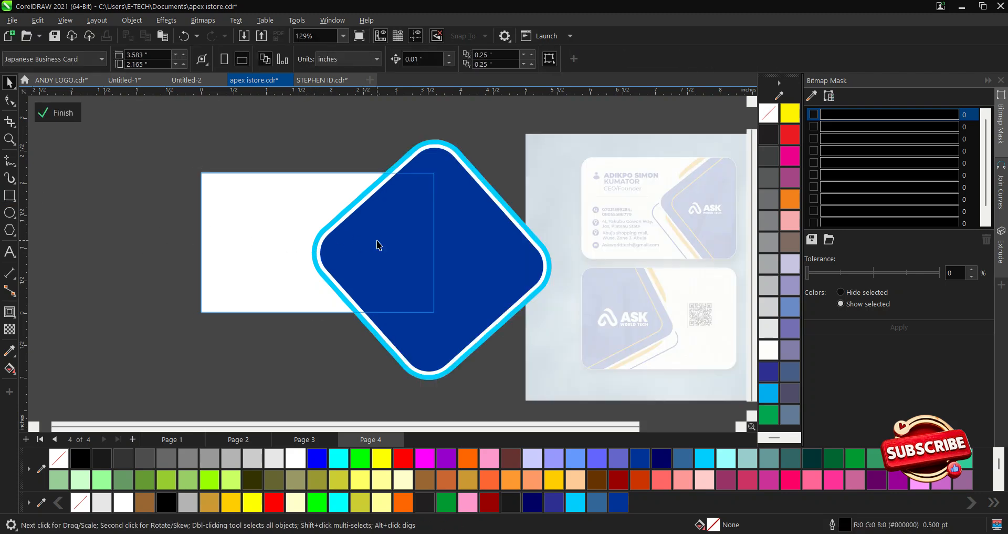
pyautogui.moveTo(461, 178); pyautogui.dragTo(458, 209)
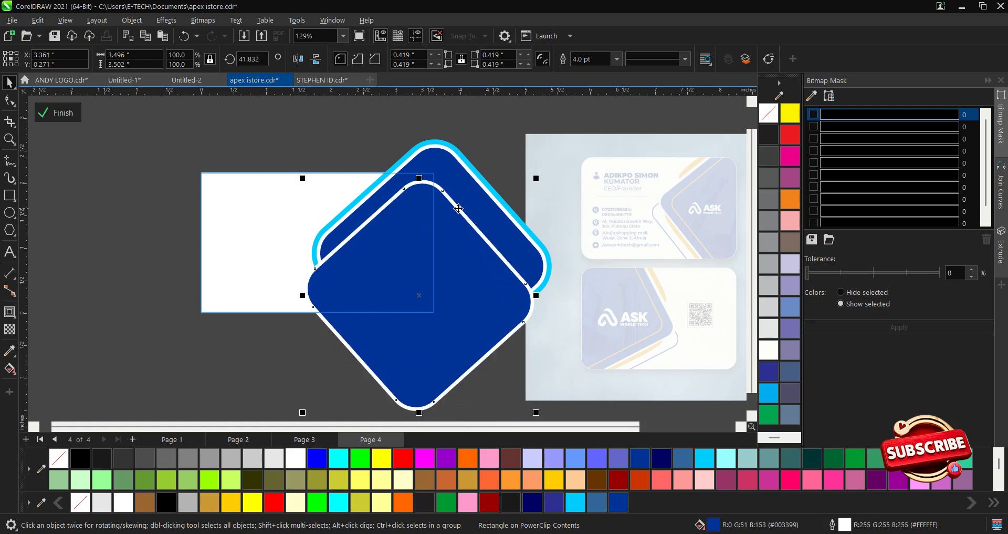
pyautogui.click(61, 462)
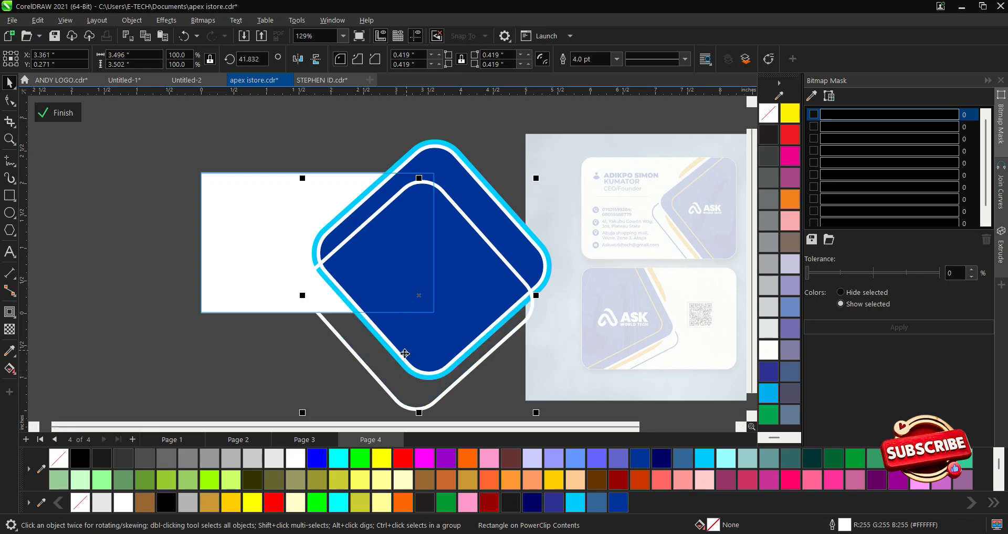
pyautogui.rightClick(662, 457)
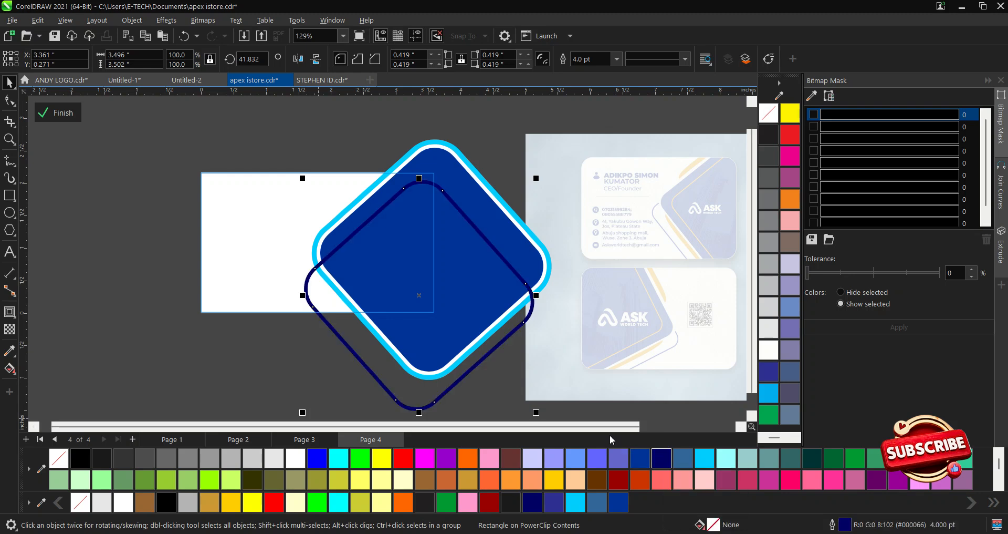
pyautogui.hotkey('shift', 'pagedown')
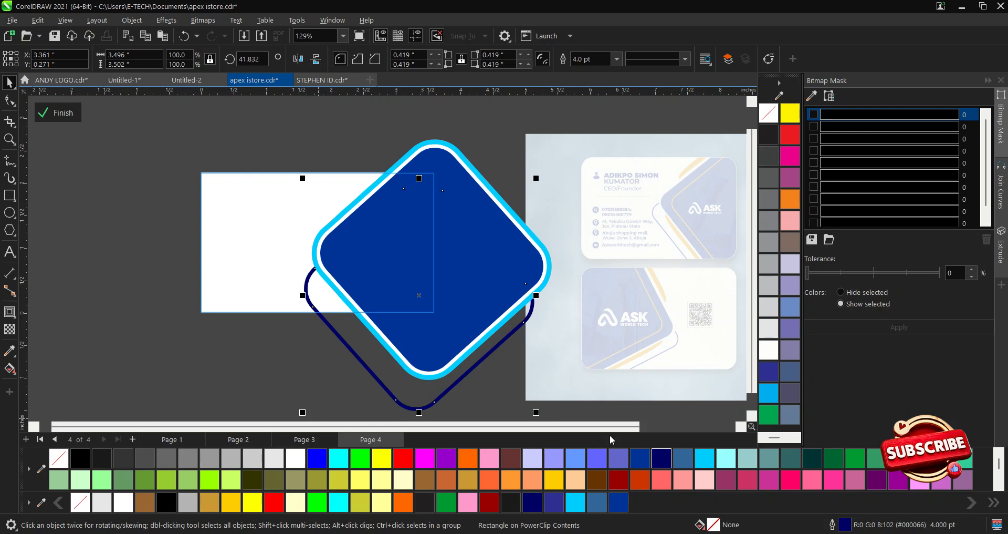
pyautogui.moveTo(322, 323); pyautogui.dragTo(327, 305)
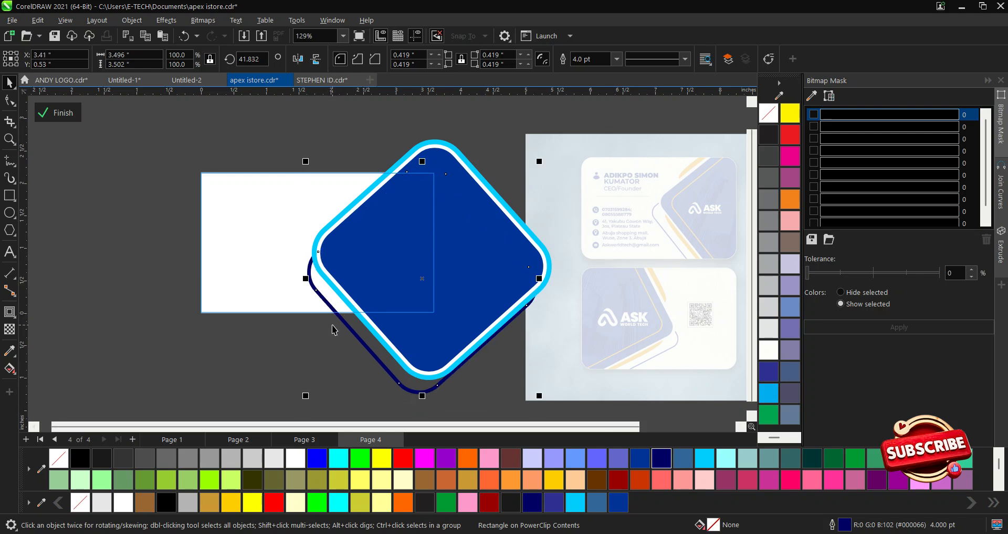
pyautogui.click(58, 112)
# Inside the card's PowerClip, thin the navy outline rectangle from 4 pt to 1.5 pt.
pyautogui.scroll(-2, 336, 320)
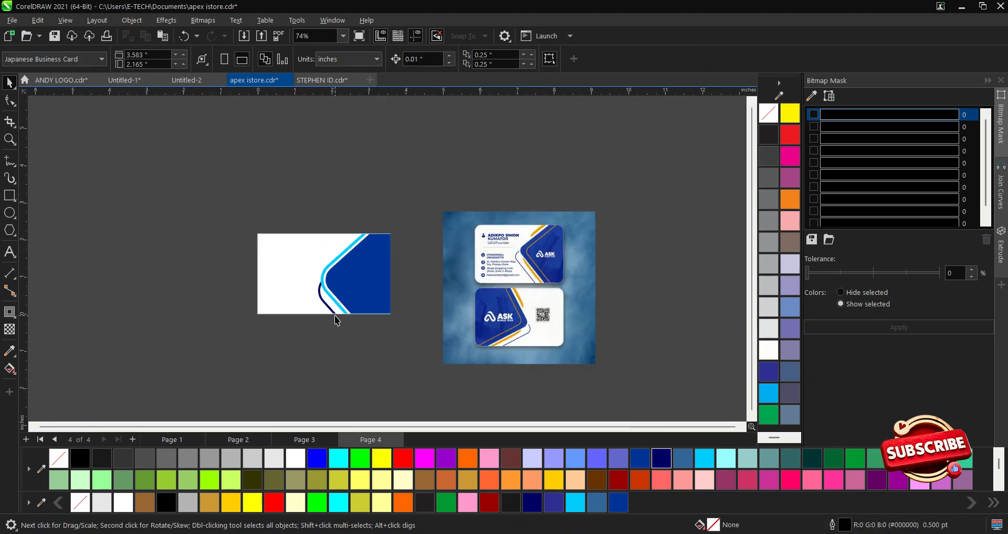
pyautogui.scroll(2, 386, 308)
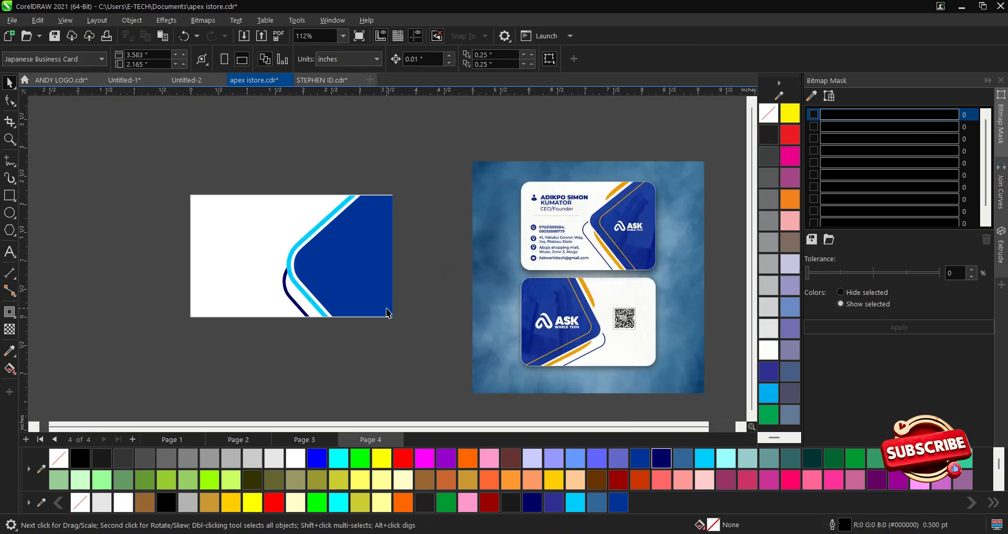
pyautogui.doubleClick(287, 293)
pyautogui.scroll(2, 287, 293)
pyautogui.click(291, 290)
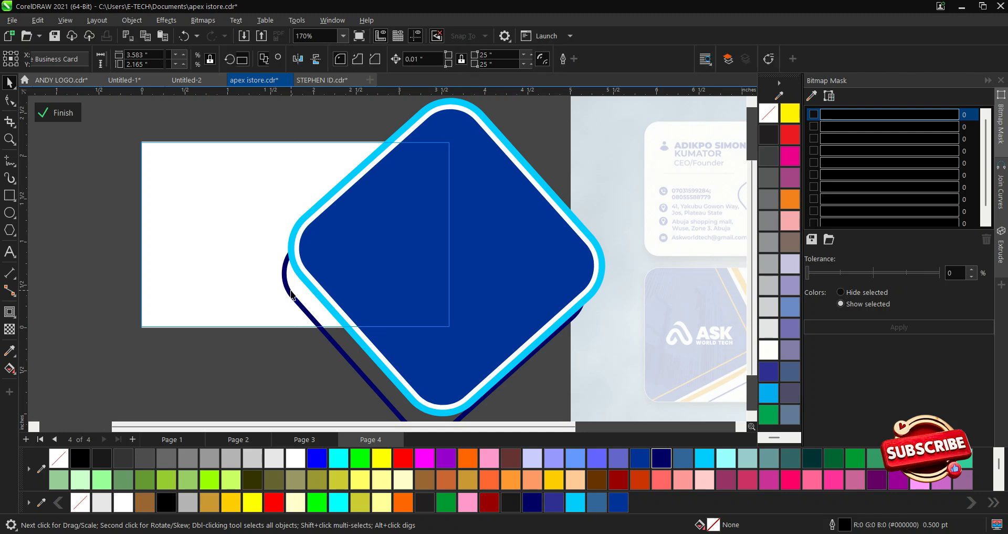
pyautogui.click(617, 59)
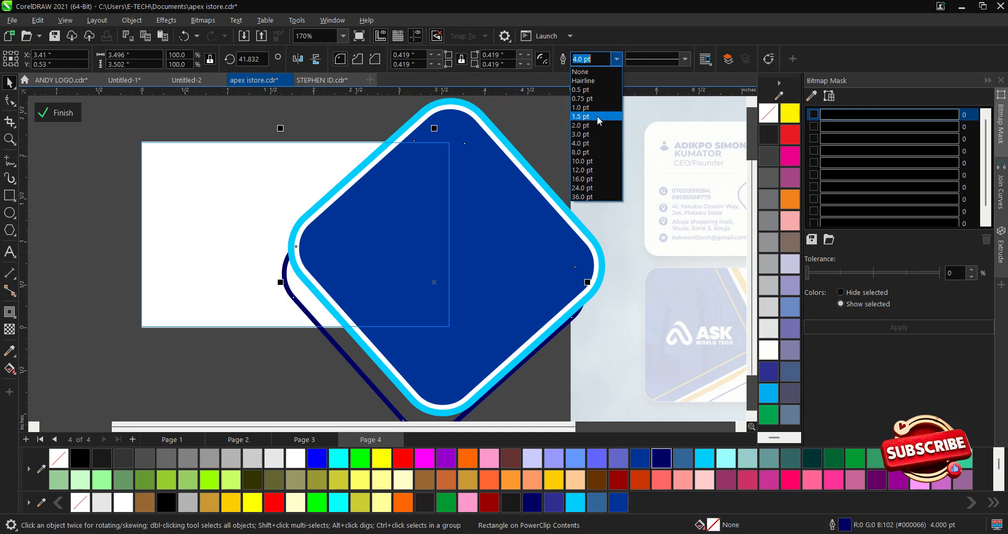
pyautogui.click(588, 116)
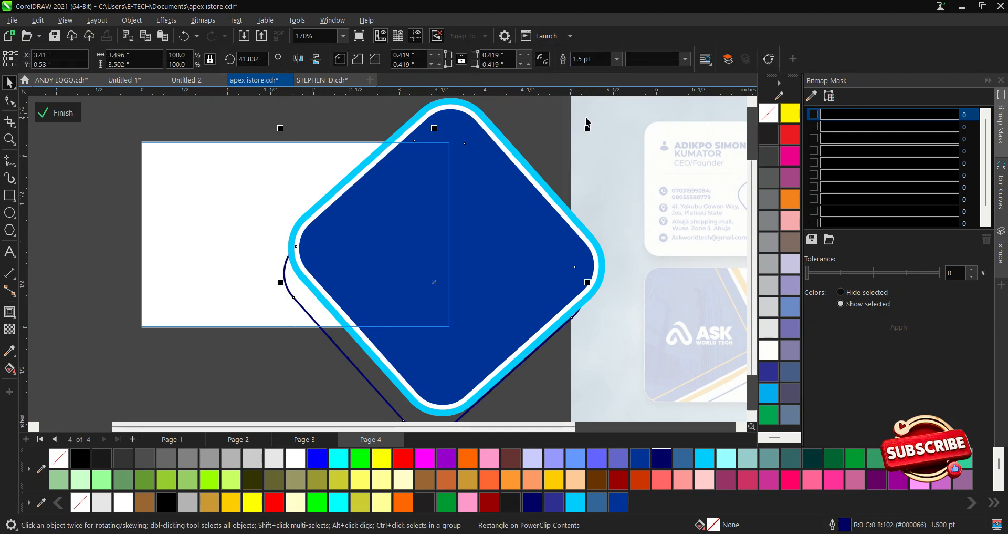
pyautogui.click(58, 113)
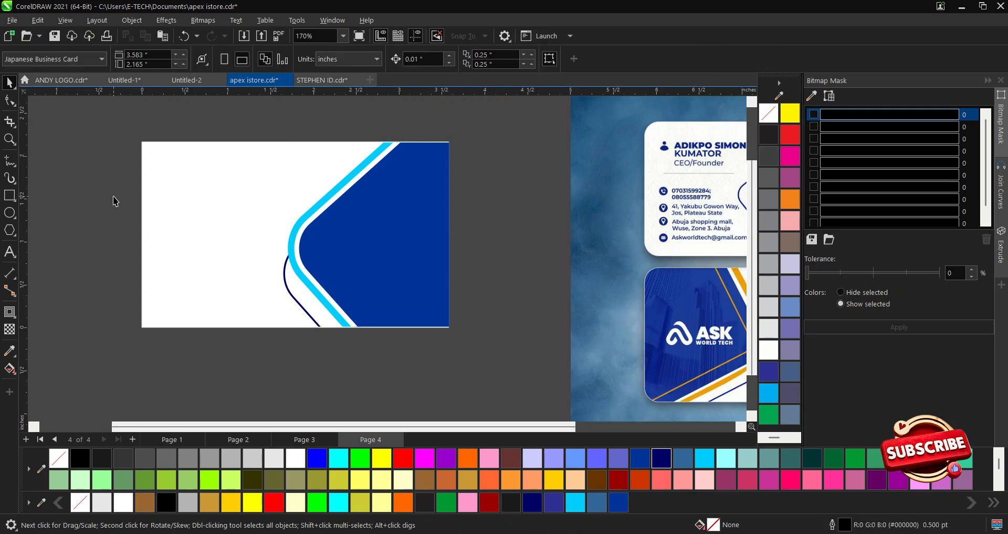
# Zoom in on the card and select it.
pyautogui.scroll(-3, 449, 242)
pyautogui.press('F2')
pyautogui.moveTo(227, 136); pyautogui.dragTo(532, 318)
pyautogui.scroll(-2, 260, 272)
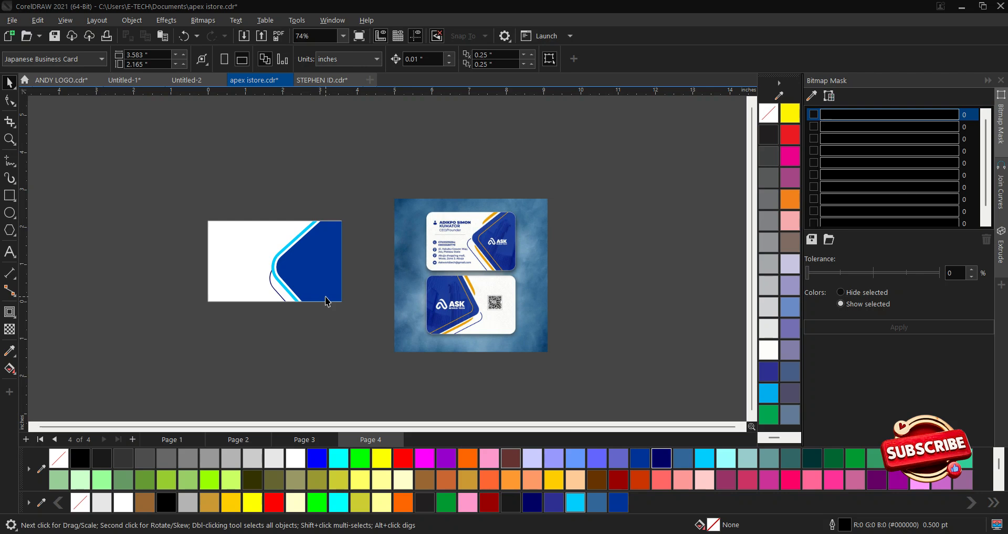
pyautogui.scroll(-10, 475, 299)
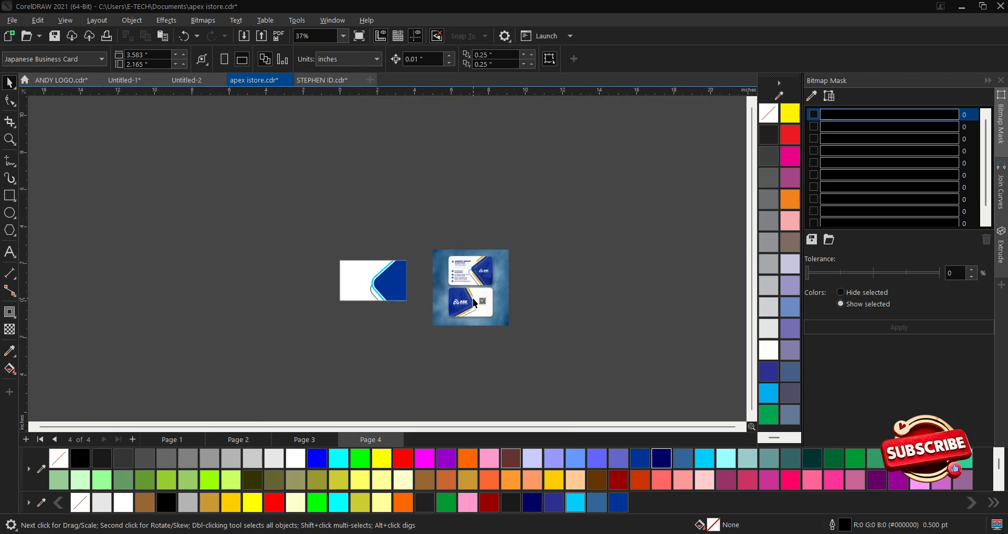
pyautogui.scroll(8, 475, 298)
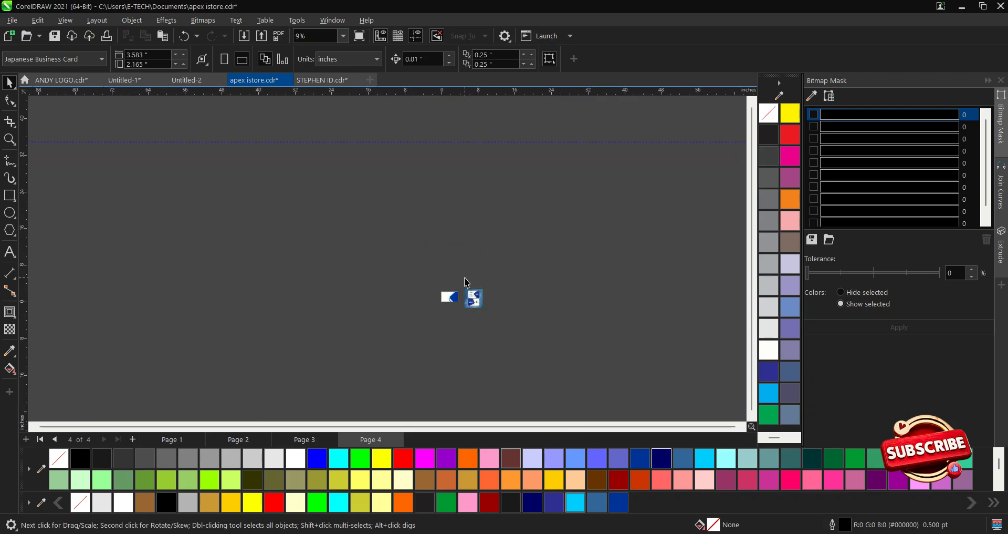
pyautogui.click(432, 265)
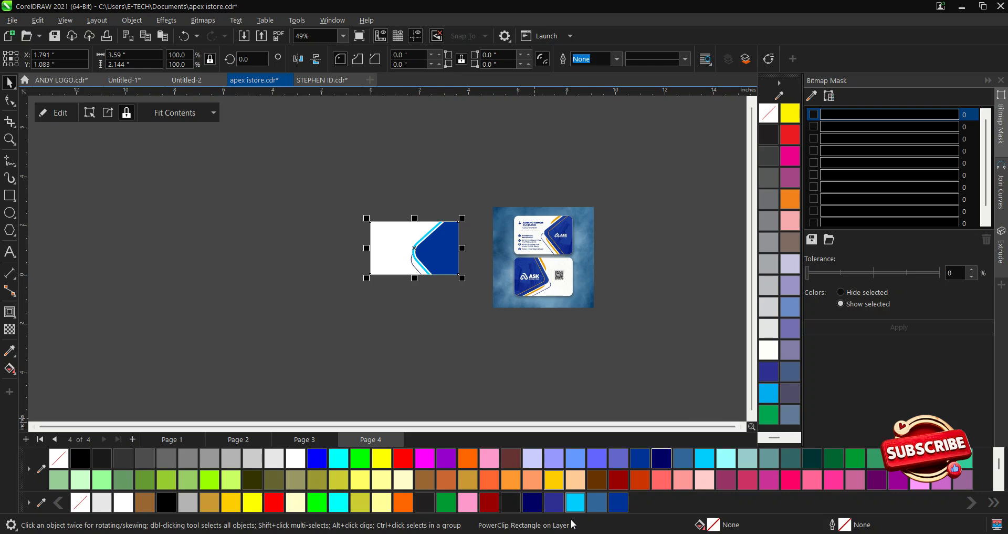
# Paste the APEX istore logo and shrink it to about a third of its width.
pyautogui.hotkey('ctrl', 'v')
pyautogui.scroll(3, 394, 331)
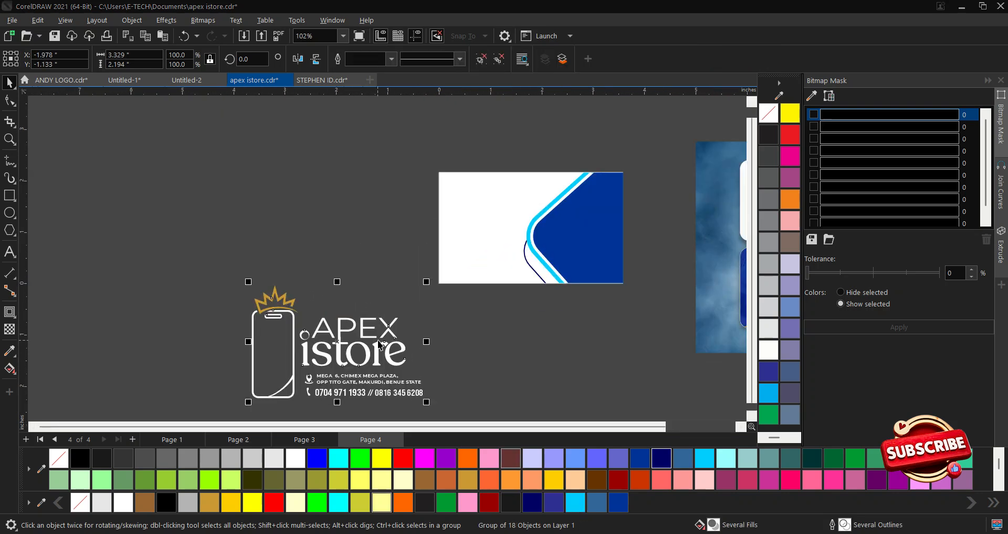
pyautogui.moveTo(384, 336); pyautogui.dragTo(428, 243)
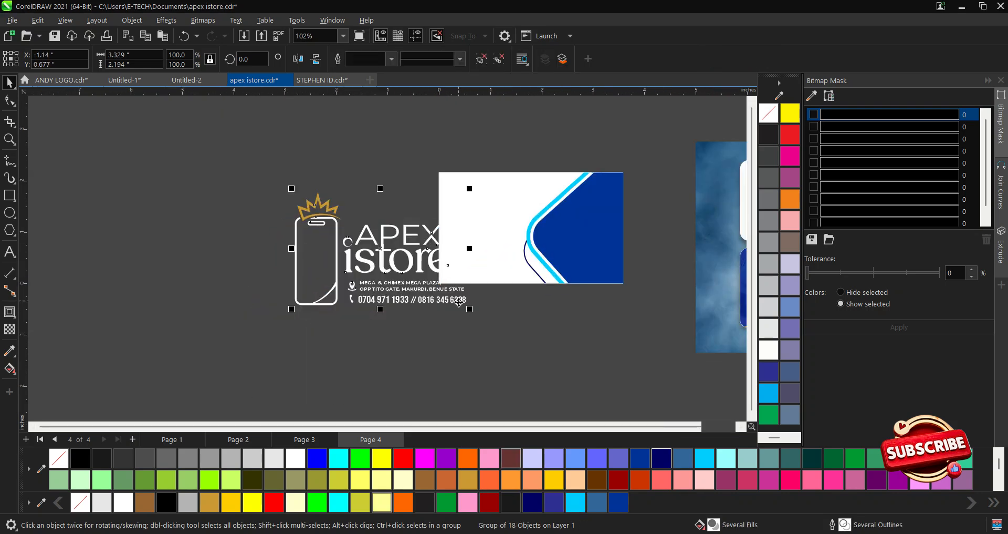
pyautogui.moveTo(469, 308); pyautogui.dragTo(278, 226)
pyautogui.scroll(1, 389, 249)
pyautogui.scroll(1, 520, 213)
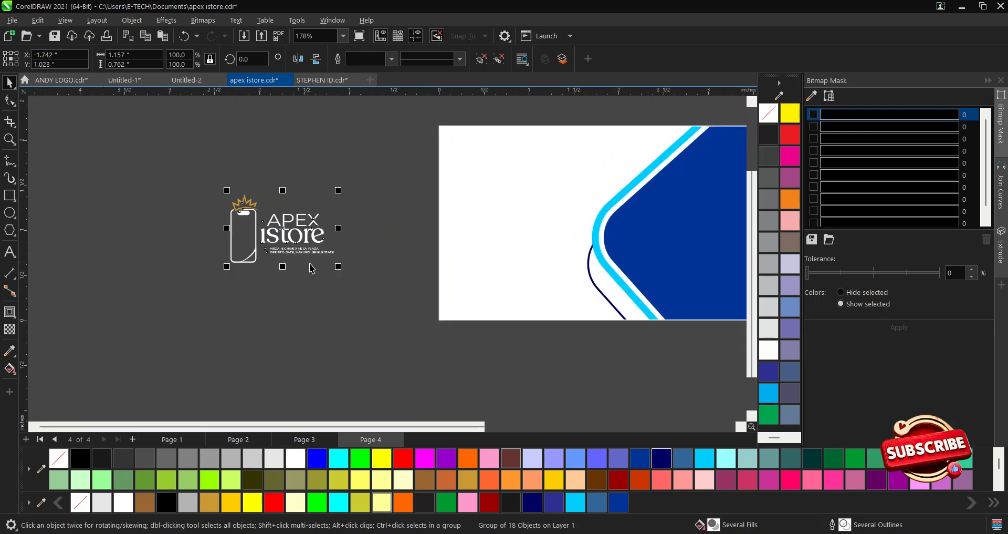
# Move the whole logo group onto the card's blue panel.
pyautogui.click(207, 211)
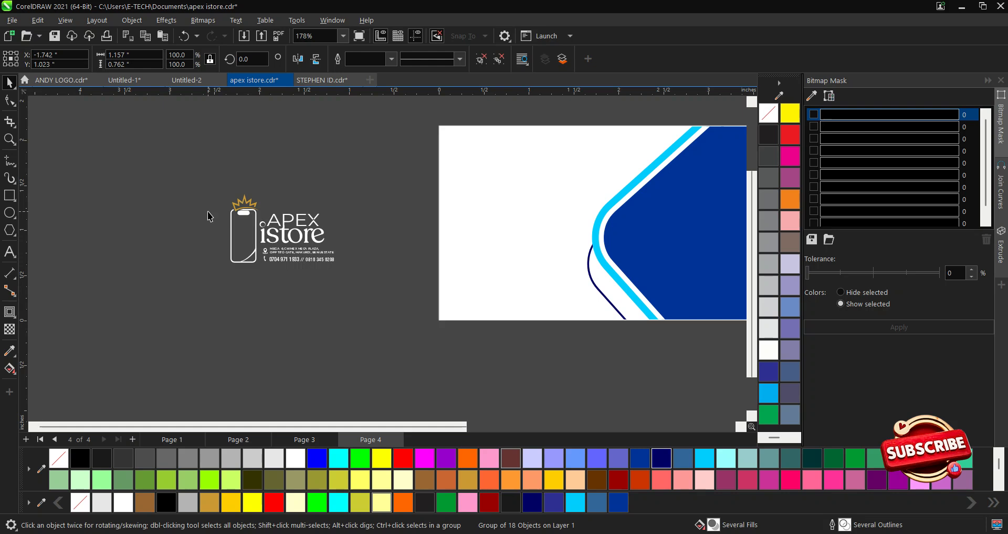
pyautogui.scroll(1, 257, 222)
pyautogui.scroll(-2, 258, 222)
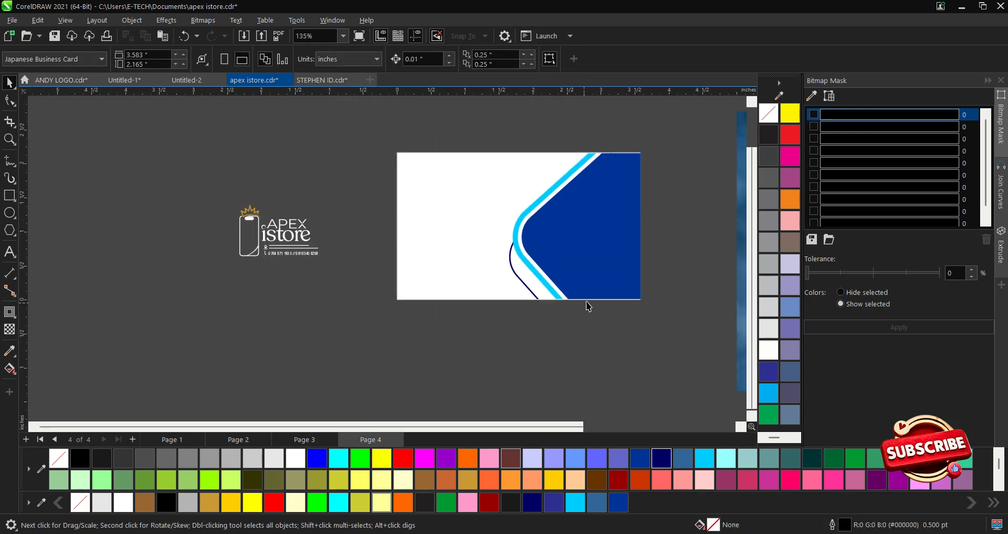
pyautogui.moveTo(154, 163); pyautogui.dragTo(328, 265)
pyautogui.moveTo(287, 231); pyautogui.dragTo(582, 232)
pyautogui.scroll(1, 592, 239)
pyautogui.scroll(-2, 436, 270)
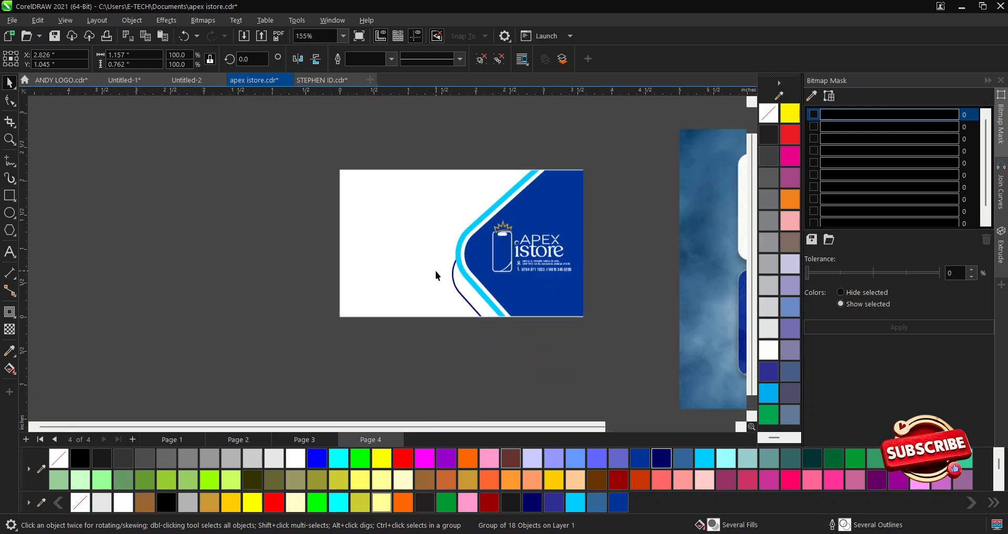
# Reselect the logo group and enlarge it slightly.
pyautogui.click(652, 308)
pyautogui.scroll(2, 567, 264)
pyautogui.scroll(1, 567, 264)
pyautogui.moveTo(642, 319); pyautogui.dragTo(474, 257)
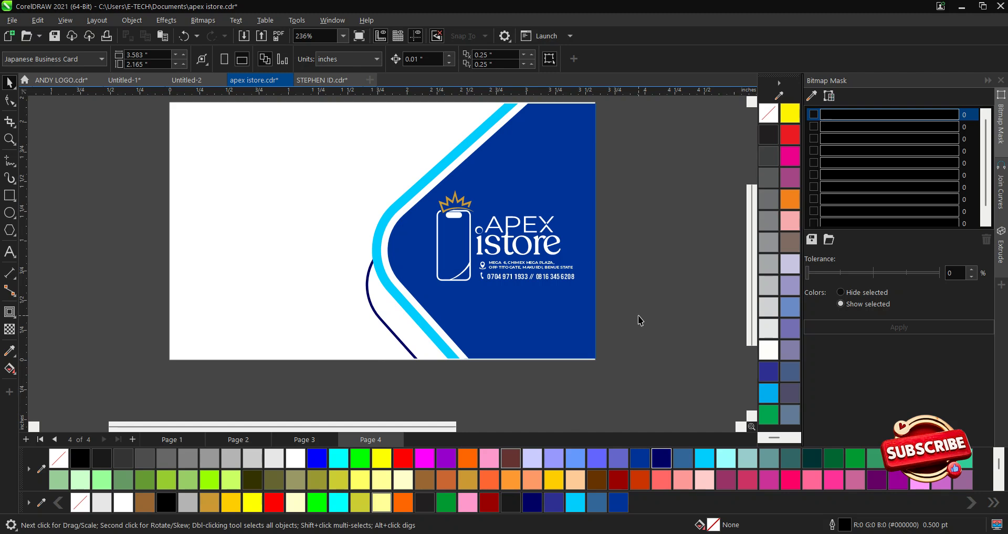
pyautogui.moveTo(644, 331); pyautogui.dragTo(395, 188)
pyautogui.moveTo(578, 284); pyautogui.dragTo(584, 288)
# Marquee the address and phone lines under the logo and drag them to the card's white upper left.
pyautogui.click(605, 295)
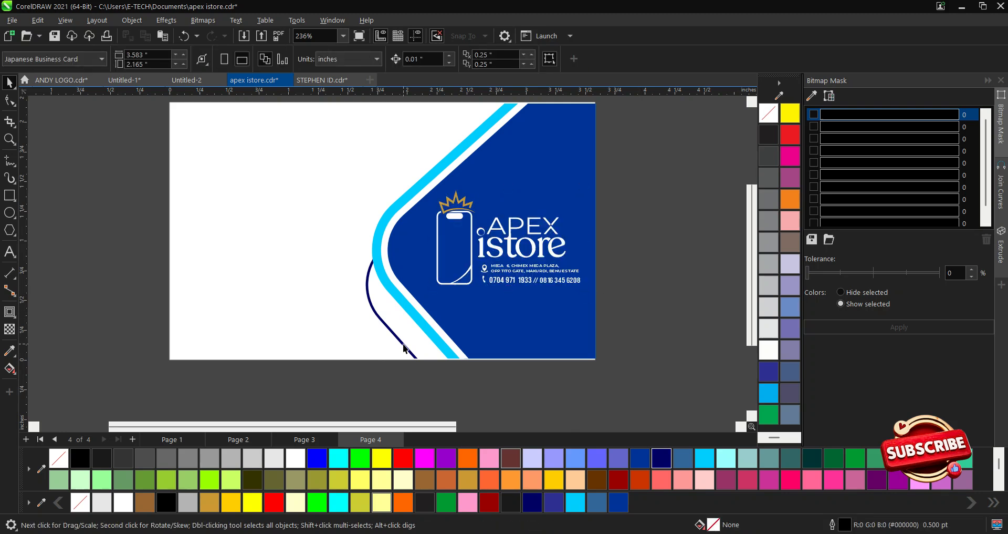
pyautogui.scroll(-1, 469, 367)
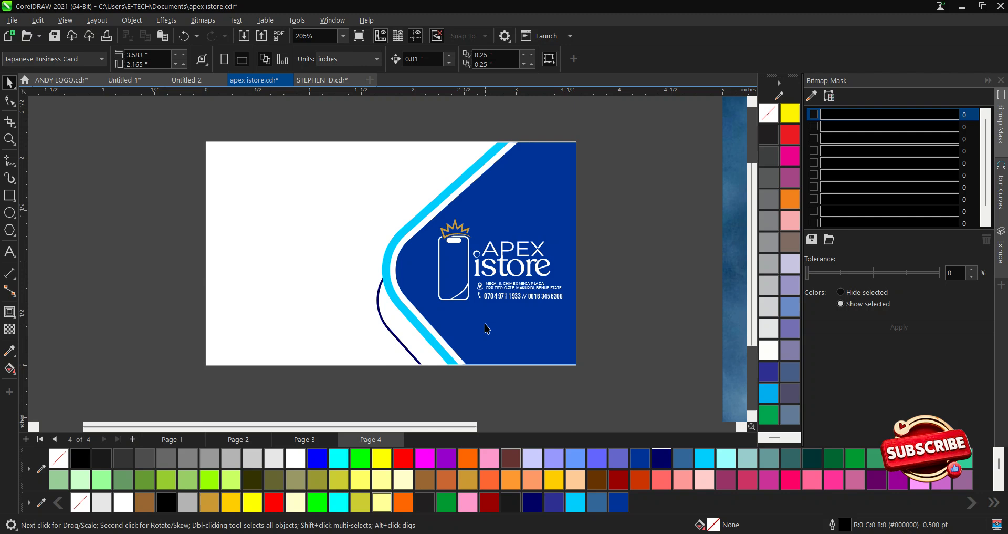
pyautogui.moveTo(603, 321); pyautogui.dragTo(479, 276)
pyautogui.click(479, 288)
pyautogui.click(620, 322)
pyautogui.moveTo(598, 320); pyautogui.dragTo(440, 283)
pyautogui.moveTo(509, 286); pyautogui.dragTo(279, 204)
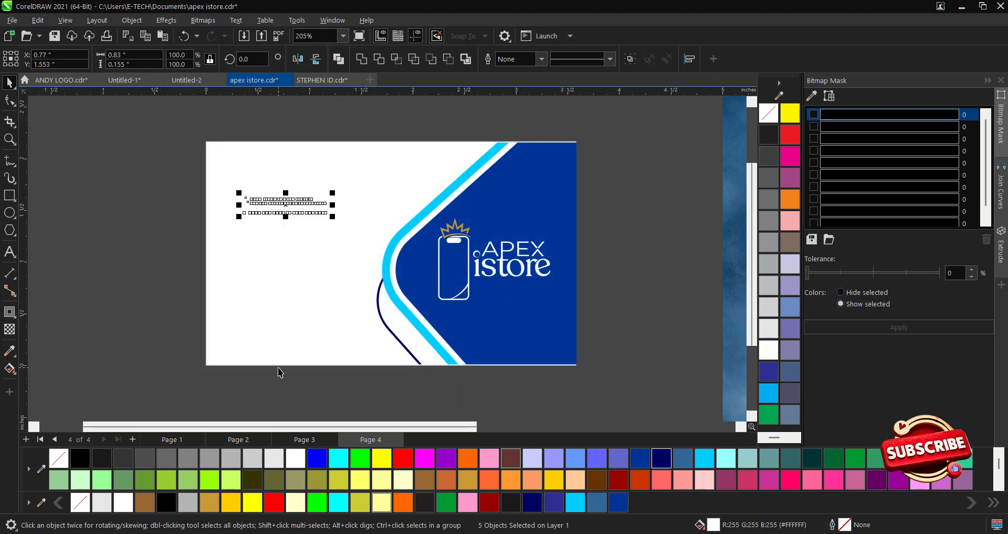
# Enlarge the address and phone lines together.
pyautogui.click(90, 252)
pyautogui.moveTo(132, 169); pyautogui.dragTo(349, 257)
pyautogui.moveTo(332, 215); pyautogui.dragTo(315, 291)
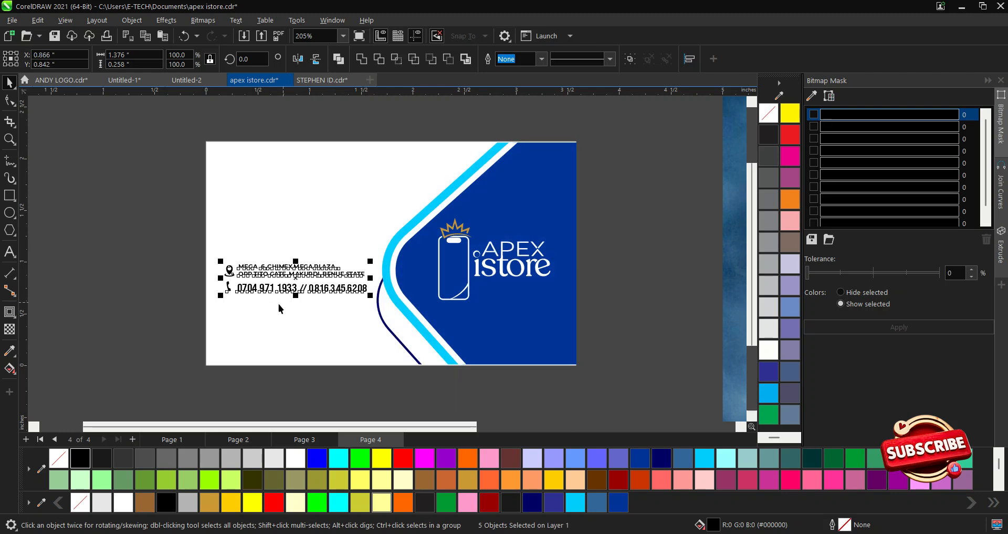
pyautogui.scroll(1, 278, 303)
pyautogui.click(138, 288)
pyautogui.scroll(1, 283, 310)
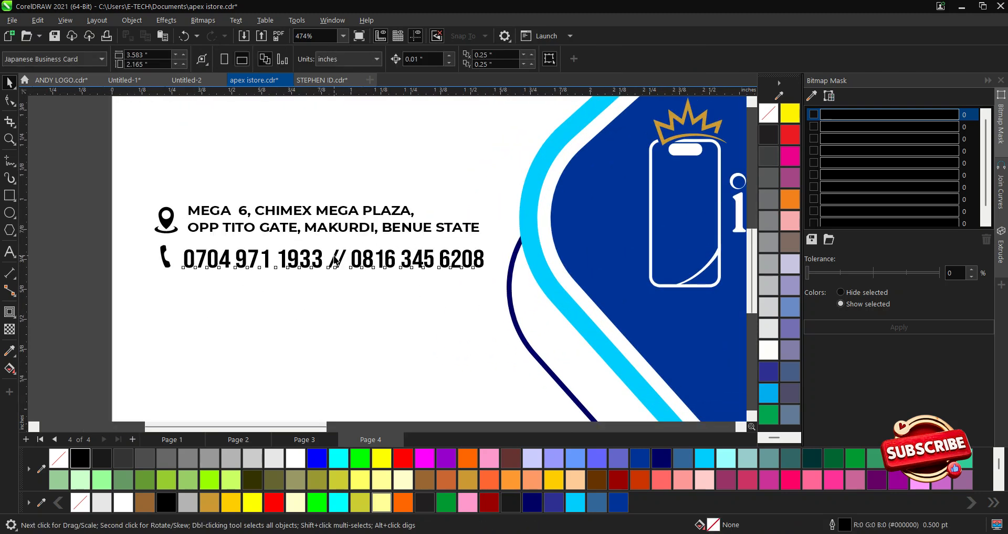
# Put the second phone number on its own line, removing the slashes and extra spaces.
pyautogui.doubleClick(335, 260)
pyautogui.press('Return')
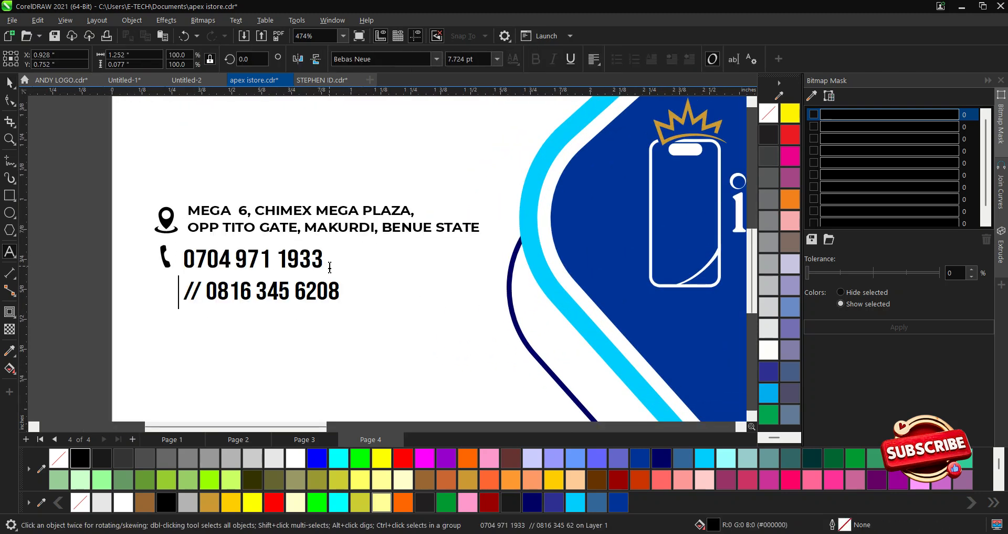
pyautogui.click(201, 292)
pyautogui.press('Delete')
pyautogui.moveTo(206, 292); pyautogui.dragTo(178, 290)
pyautogui.press('Delete')
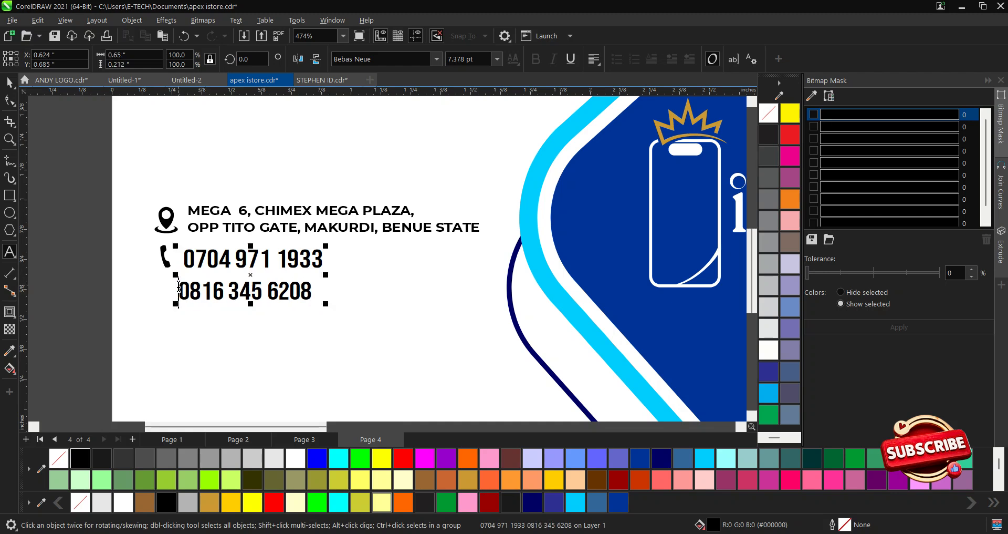
pyautogui.click(185, 261)
pyautogui.press('BackSpace')
pyautogui.click(9, 82)
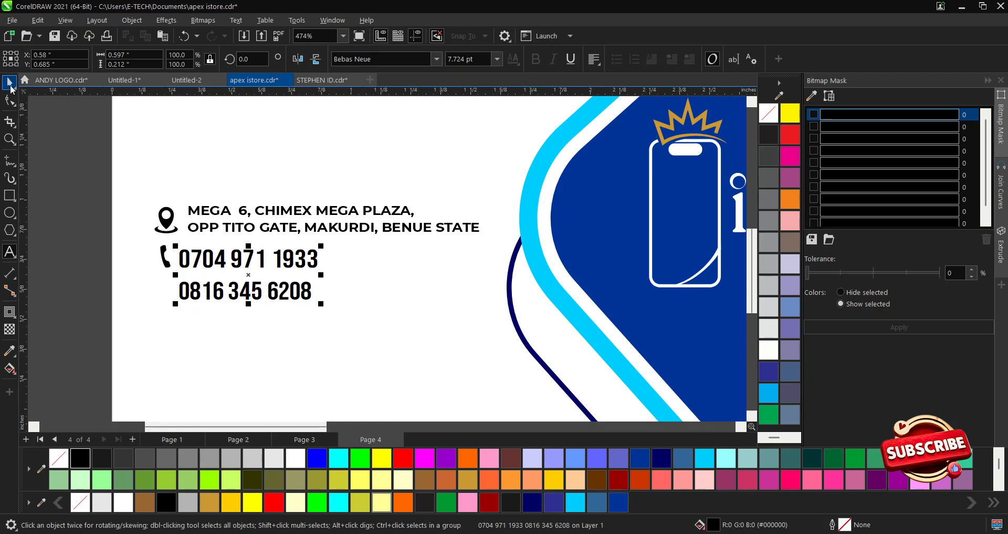
# Enlarge the phone numbers to about 14.6 pt, lower them, and set the enlarged phone icon beside them.
pyautogui.moveTo(324, 310); pyautogui.dragTo(452, 360)
pyautogui.scroll(-2, 457, 242)
pyautogui.moveTo(349, 261); pyautogui.dragTo(349, 283)
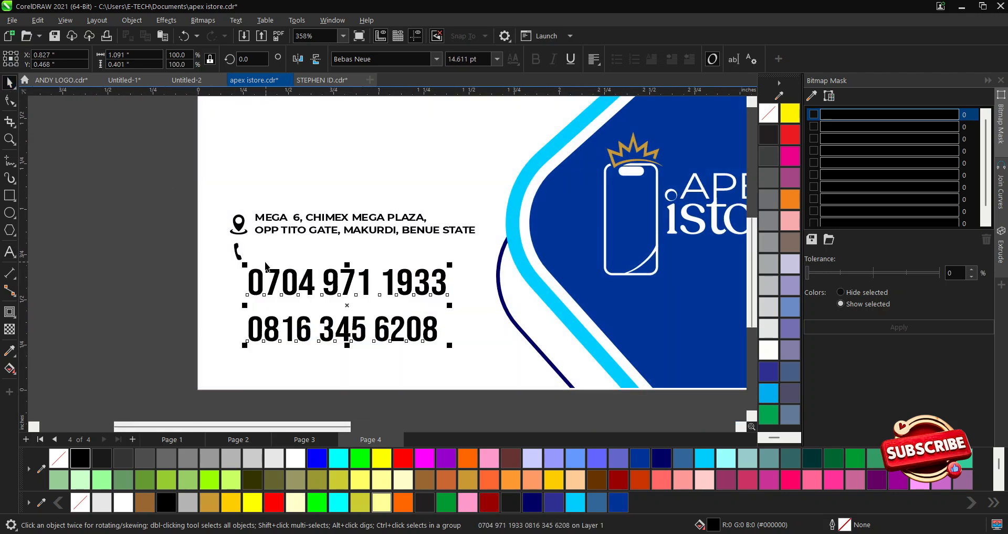
pyautogui.click(236, 257)
pyautogui.moveTo(236, 257); pyautogui.dragTo(246, 317)
pyautogui.scroll(-1, 242, 310)
pyautogui.scroll(2, 301, 226)
# Reduce the line spacing of the phone-number text using the Shape tool (F10).
pyautogui.click(334, 246)
pyautogui.click(267, 362)
pyautogui.click(267, 362)
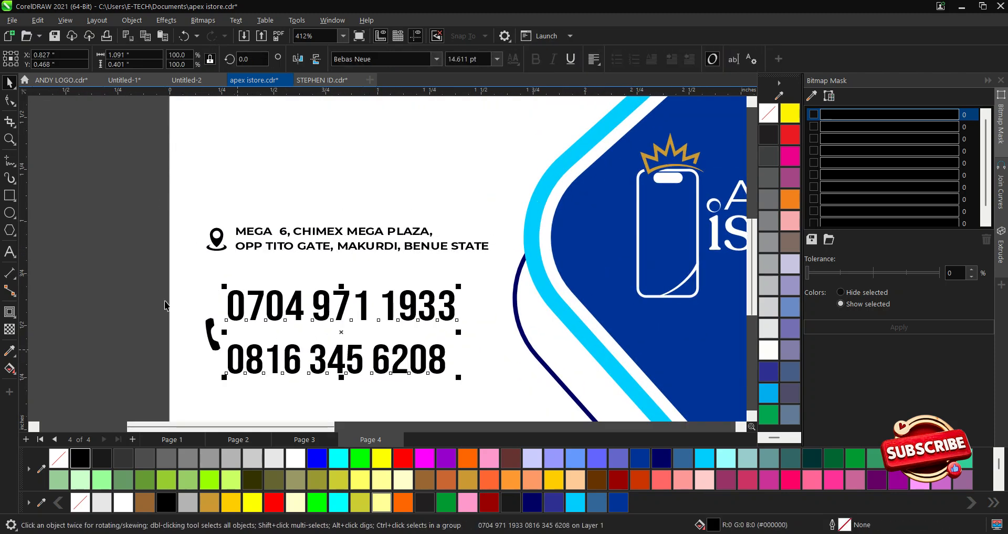
pyautogui.press('F10')
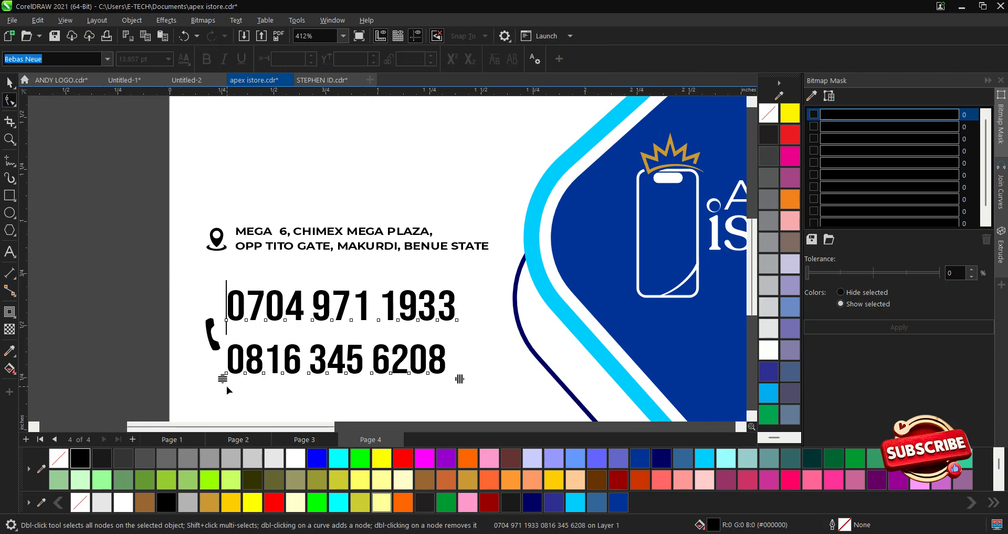
pyautogui.moveTo(223, 378)
pyautogui.mouseDown()
pyautogui.moveTo(224, 363)
pyautogui.moveTo(225, 374)
pyautogui.mouseUp()
pyautogui.click(226, 357)
pyautogui.click(225, 357)
pyautogui.press('space')
pyautogui.click(167, 239)
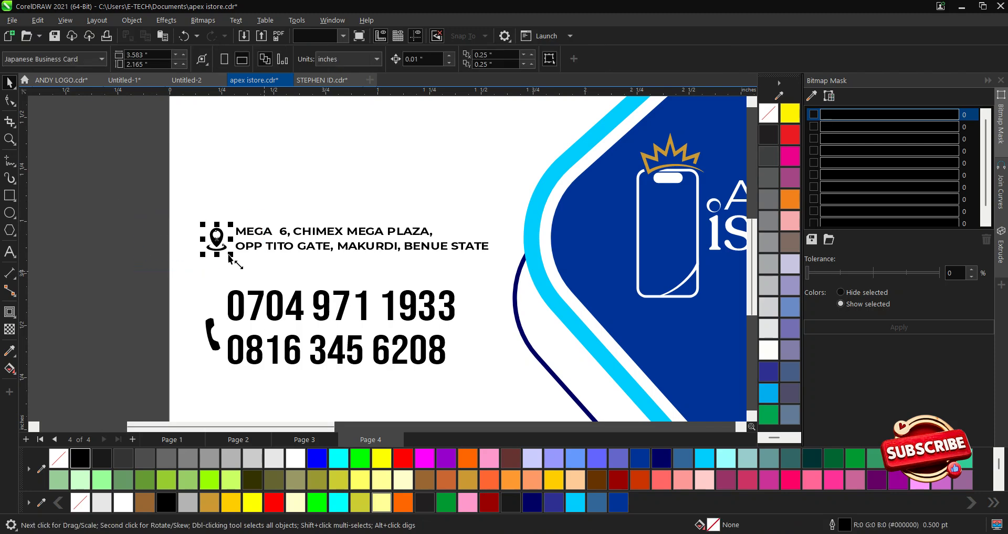
# Line the pin icon up beside the two address lines.
pyautogui.click(245, 246)
pyautogui.scroll(1, 247, 247)
pyautogui.scroll(1, 244, 252)
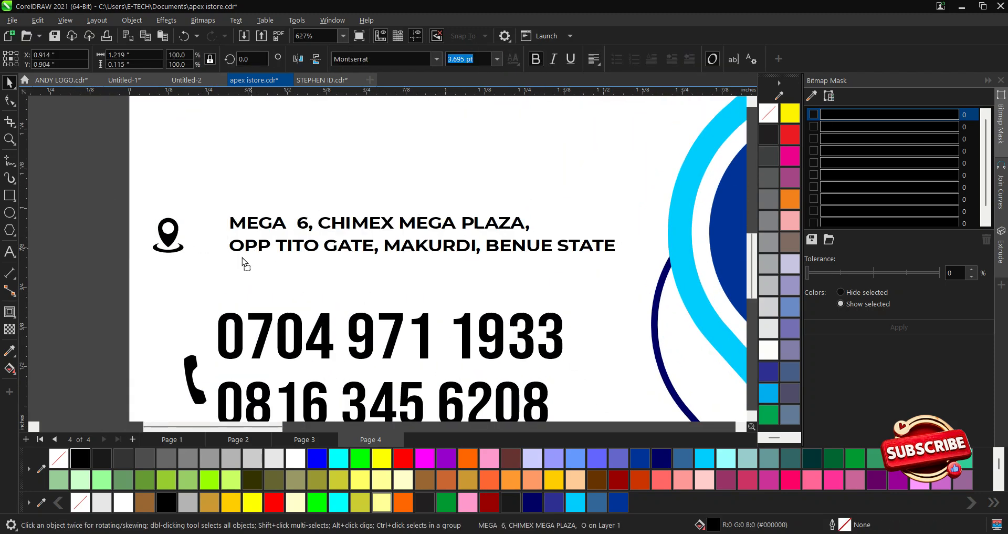
pyautogui.doubleClick(369, 277)
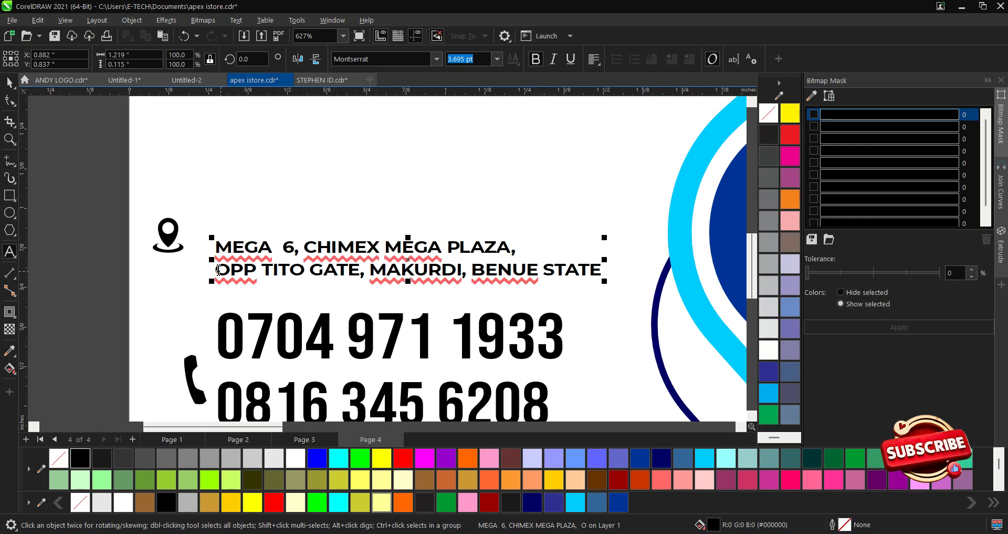
pyautogui.click(9, 82)
pyautogui.click(87, 194)
pyautogui.moveTo(103, 198); pyautogui.dragTo(204, 263)
pyautogui.moveTo(168, 234); pyautogui.dragTo(185, 250)
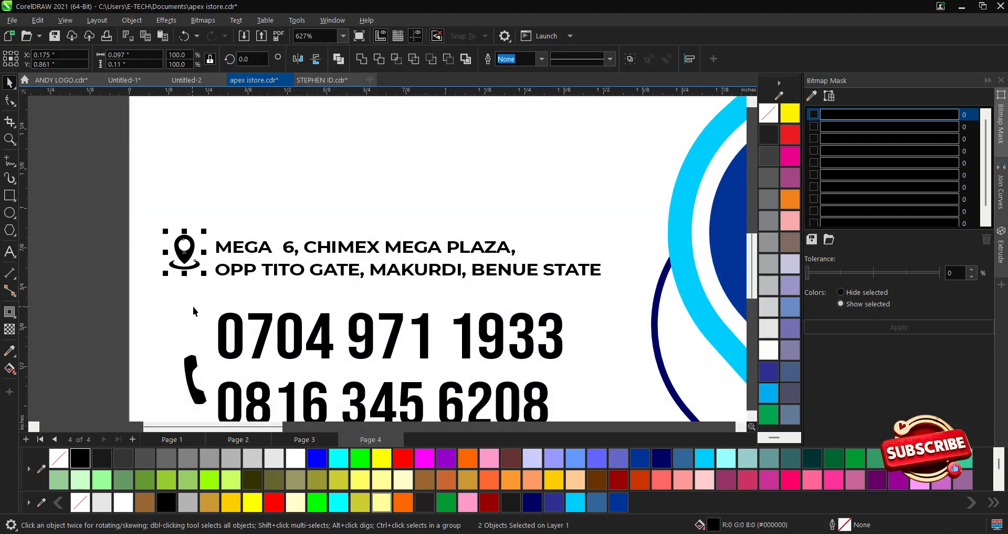
# Zoom to frame the whole card and select the address text.
pyautogui.click(187, 373)
pyautogui.scroll(-3, 269, 205)
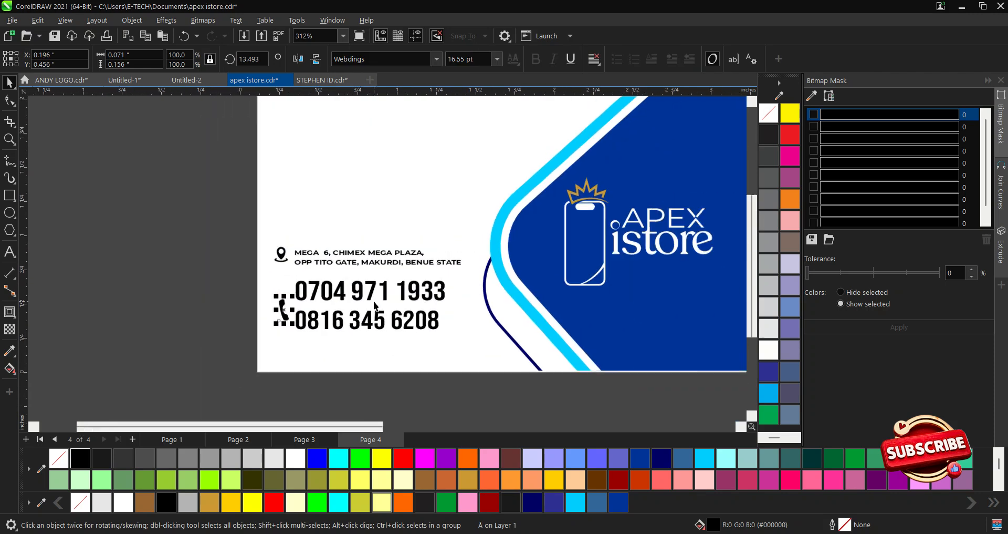
pyautogui.press('z')
pyautogui.moveTo(275, 135); pyautogui.dragTo(663, 394)
pyautogui.press('space')
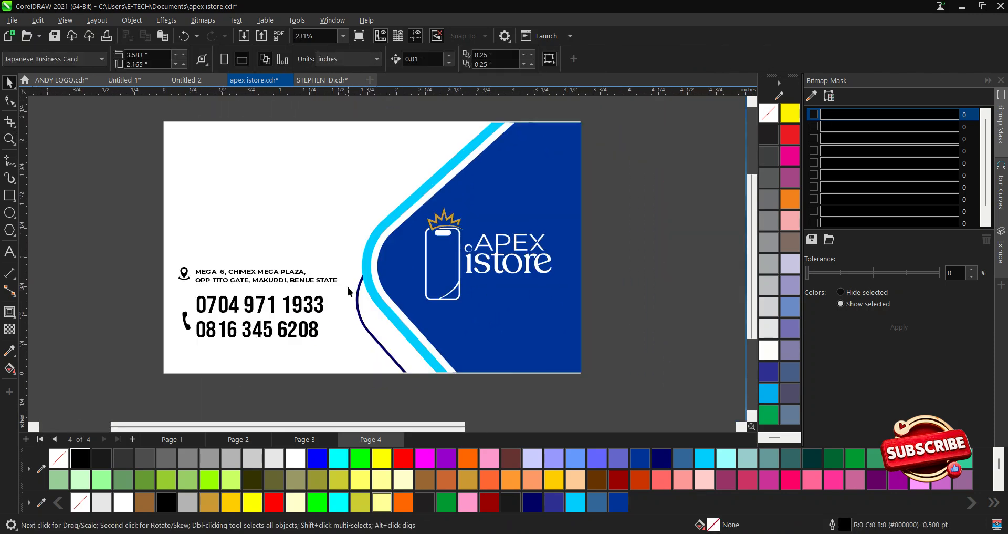
pyautogui.click(297, 279)
# Start a new text at the card's upper left reading 'CEO'.
pyautogui.click(701, 282)
pyautogui.click(9, 251)
pyautogui.click(211, 157)
pyautogui.write('CEO')
pyautogui.press('Return')
pyautogui.write('E')
pyautogui.press('BackSpace')
pyautogui.press('BackSpace')
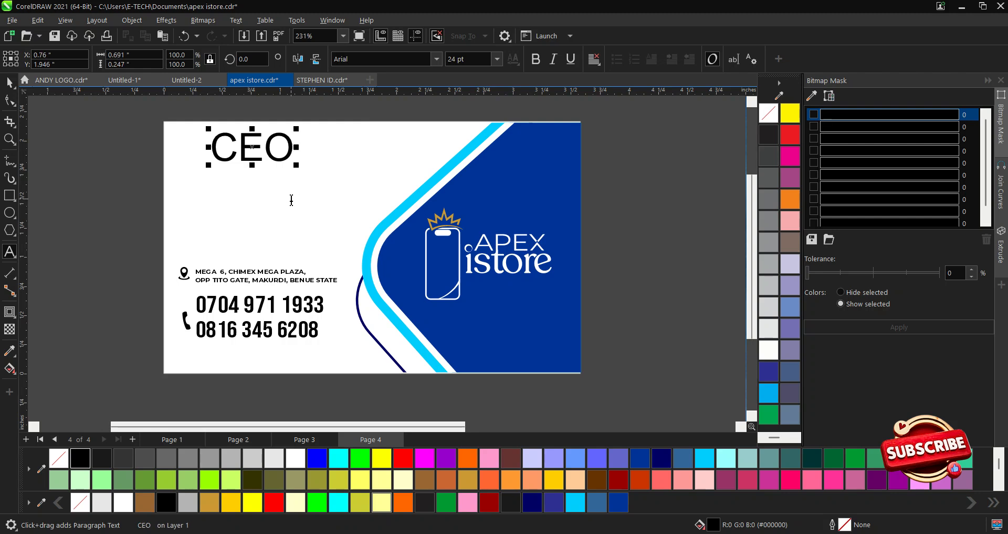
# Type the CEO's full name on a second line beneath 'CEO'.
pyautogui.press('Return')
pyautogui.press('BackSpace')
pyautogui.press('BackSpace')
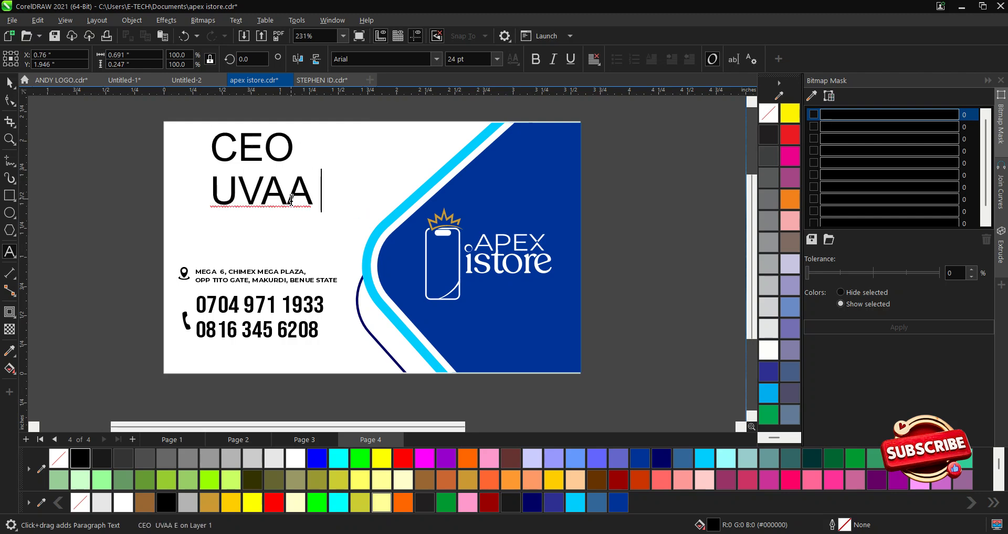
pyautogui.press('BackSpace')
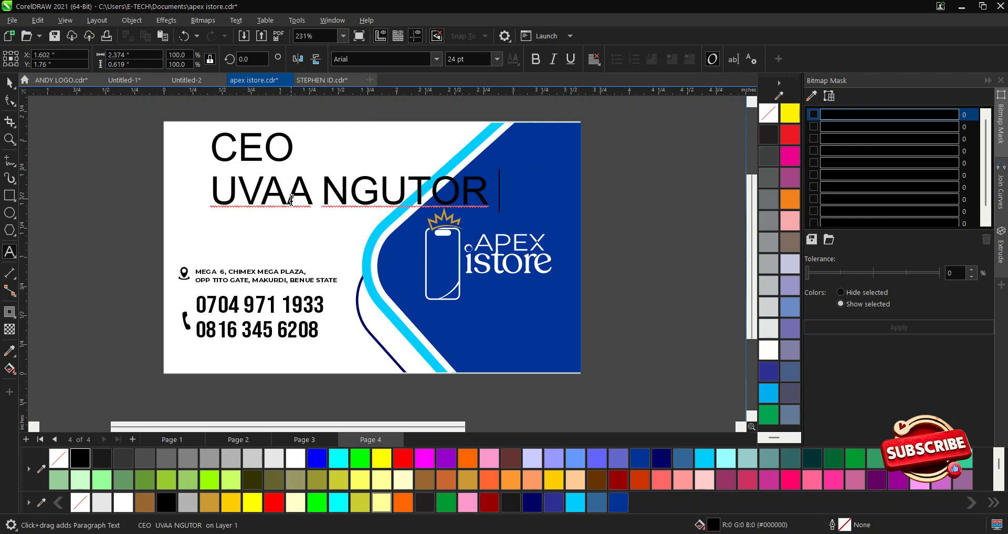
pyautogui.press('BackSpace')
pyautogui.press('Escape')
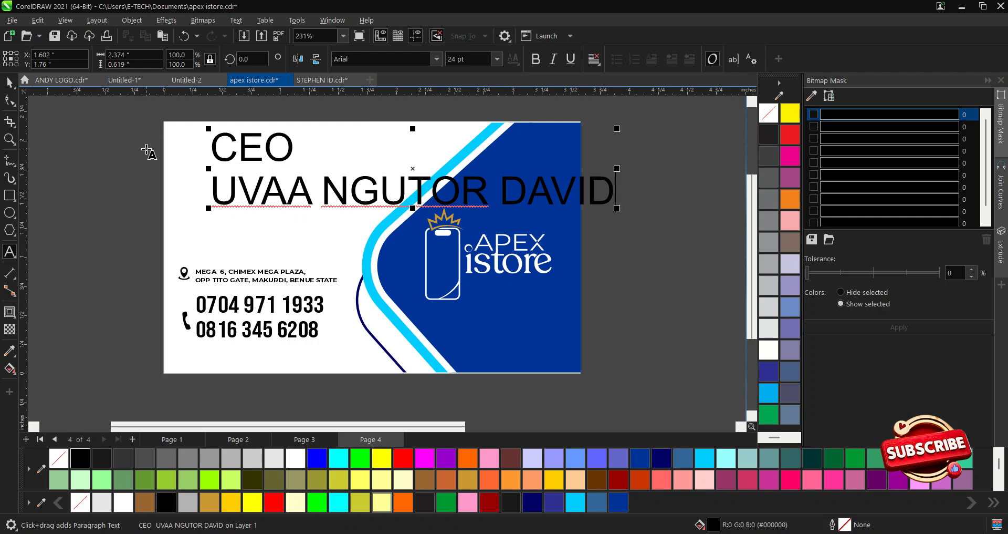
# Shrink the CEO and name text and place it in the card's upper left.
pyautogui.click(10, 83)
pyautogui.moveTo(618, 209); pyautogui.dragTo(363, 174)
pyautogui.moveTo(297, 157); pyautogui.dragTo(285, 177)
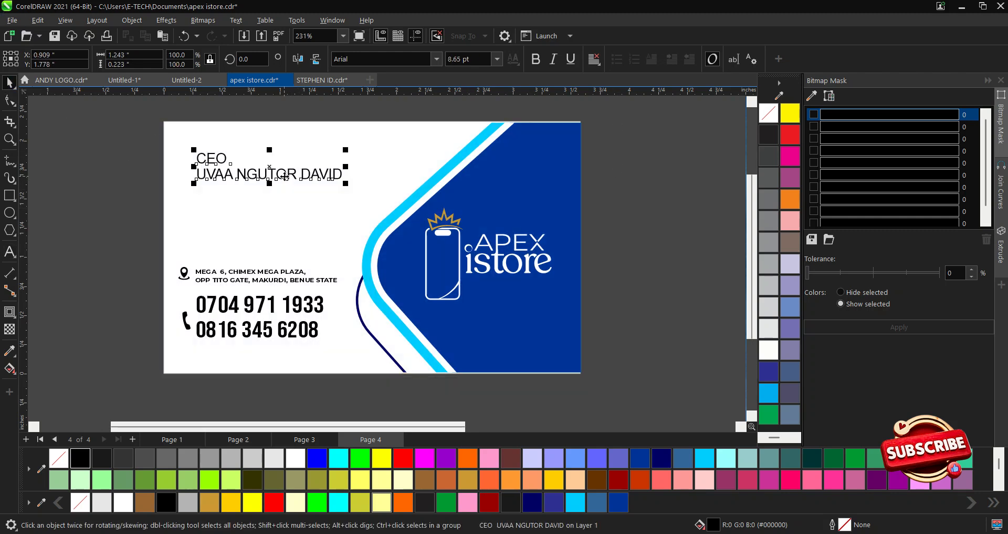
# Set the text to Bebas Neue and break the two lines into separate texts.
pyautogui.scroll(1, 225, 142)
pyautogui.scroll(1, 214, 207)
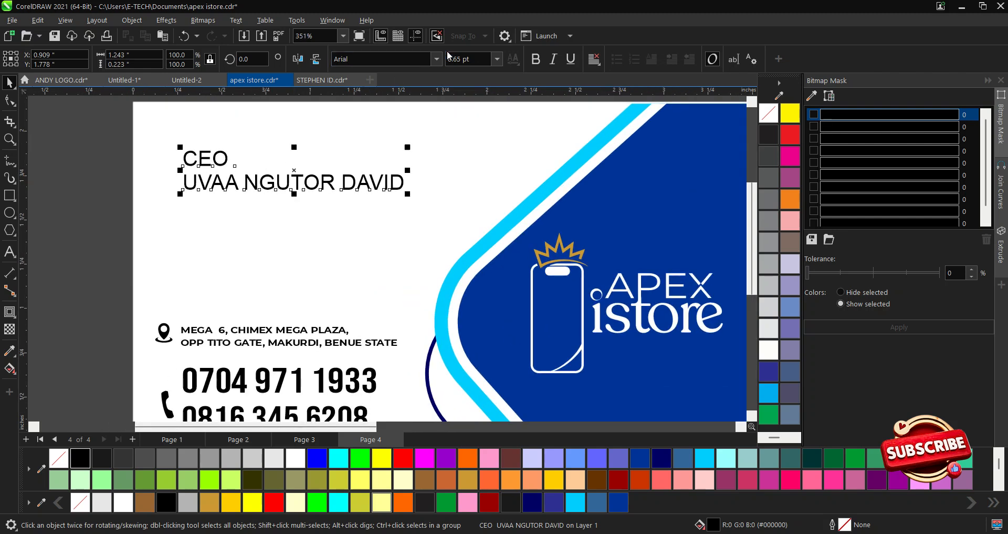
pyautogui.click(436, 59)
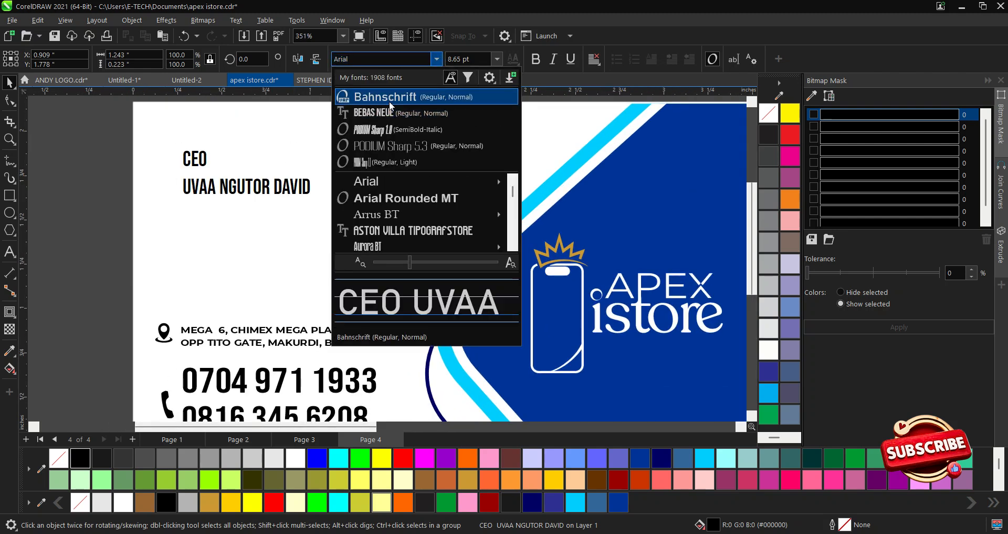
pyautogui.click(389, 110)
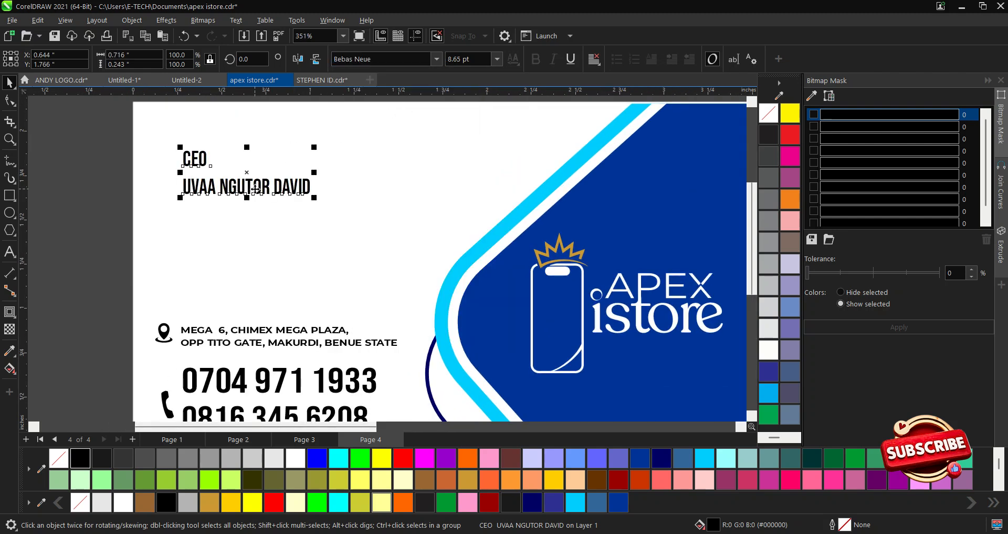
pyautogui.hotkey('ctrl', 'k')
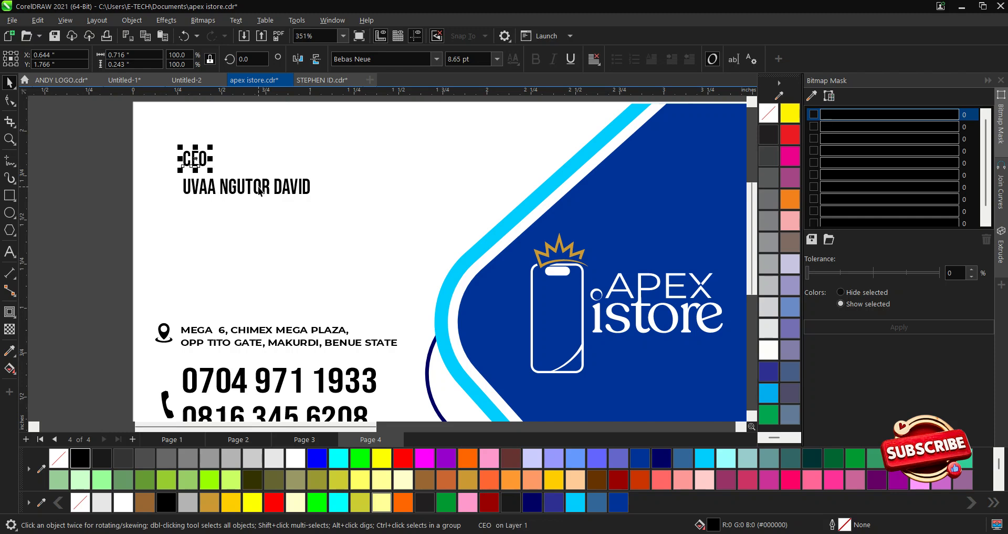
# Change the CEO label to Montserrat and scale it down slightly.
pyautogui.click(259, 191)
pyautogui.click(197, 158)
pyautogui.click(439, 59)
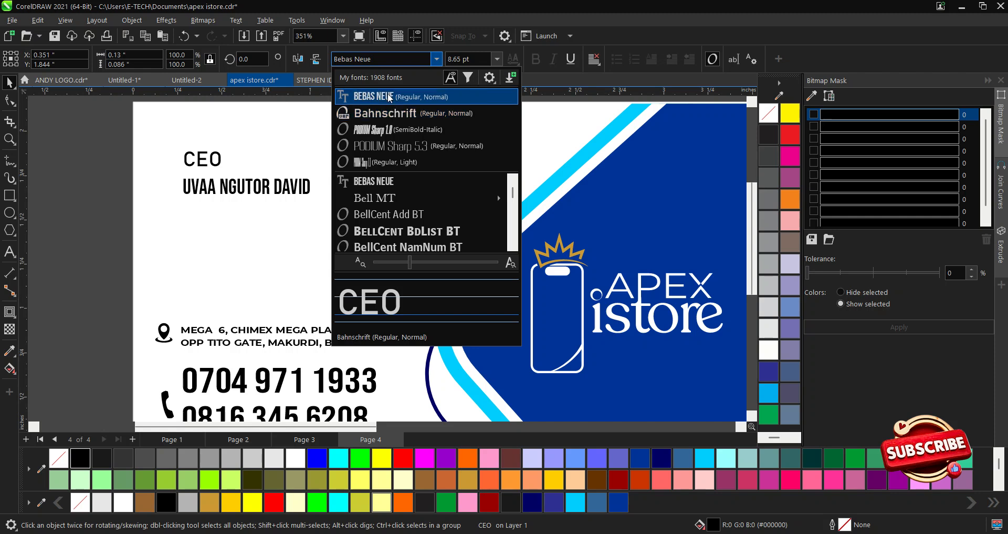
pyautogui.write('MONT')
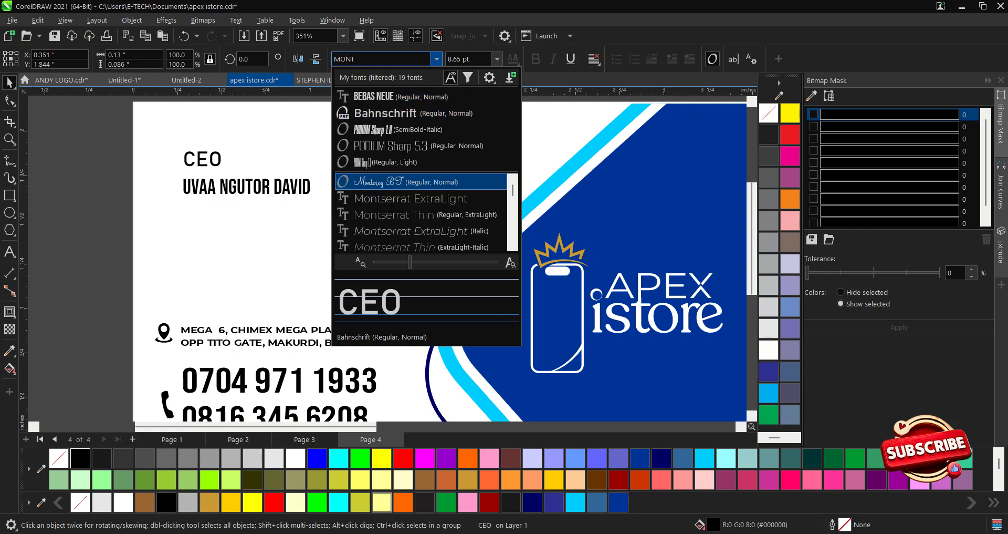
pyautogui.scroll(-1, 473, 231)
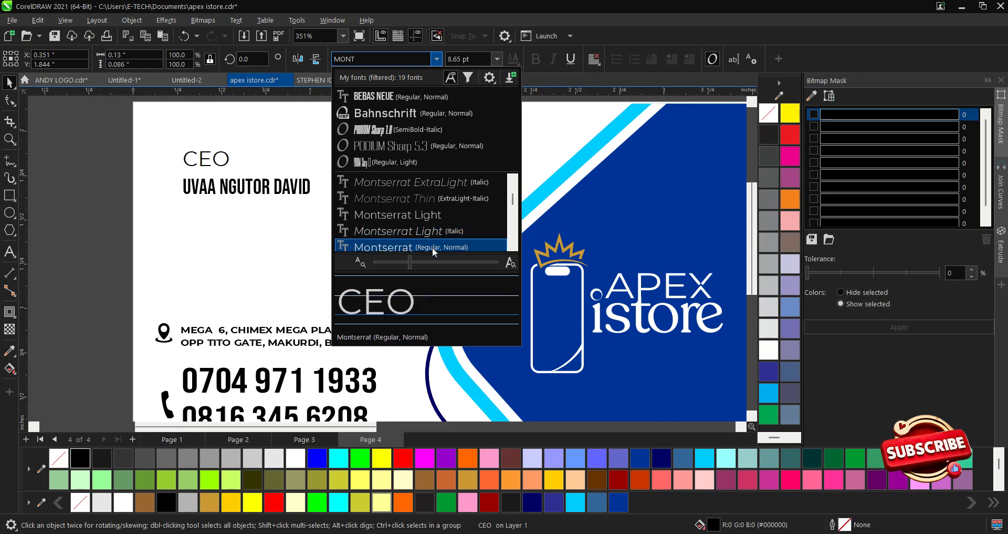
pyautogui.click(433, 245)
pyautogui.scroll(3, 158, 181)
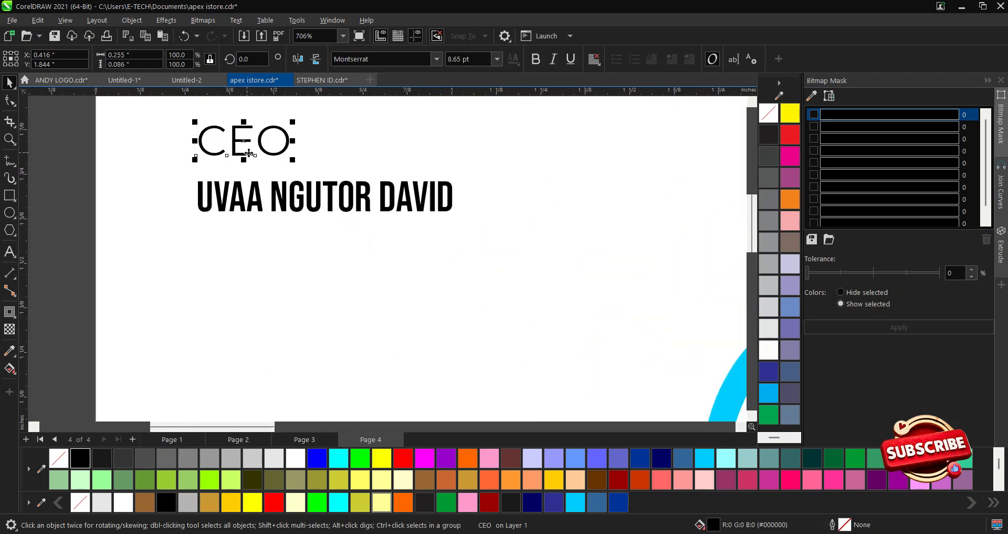
pyautogui.moveTo(293, 121)
pyautogui.mouseDown()
pyautogui.moveTo(252, 128)
pyautogui.moveTo(274, 127)
pyautogui.mouseUp()
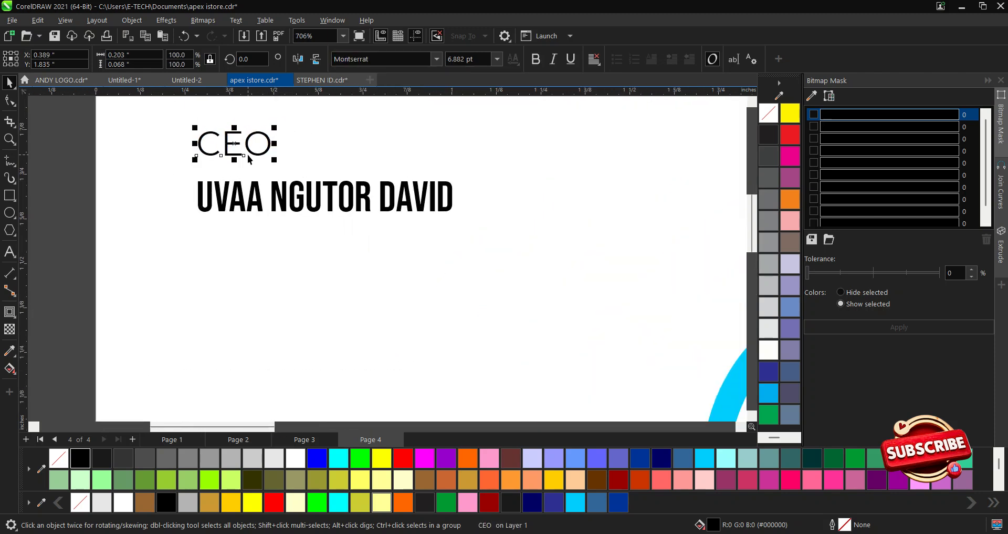
# Left-align the CEO label with the name line.
pyautogui.keyDown('shift'); pyautogui.click(259, 208); pyautogui.keyUp('shift')
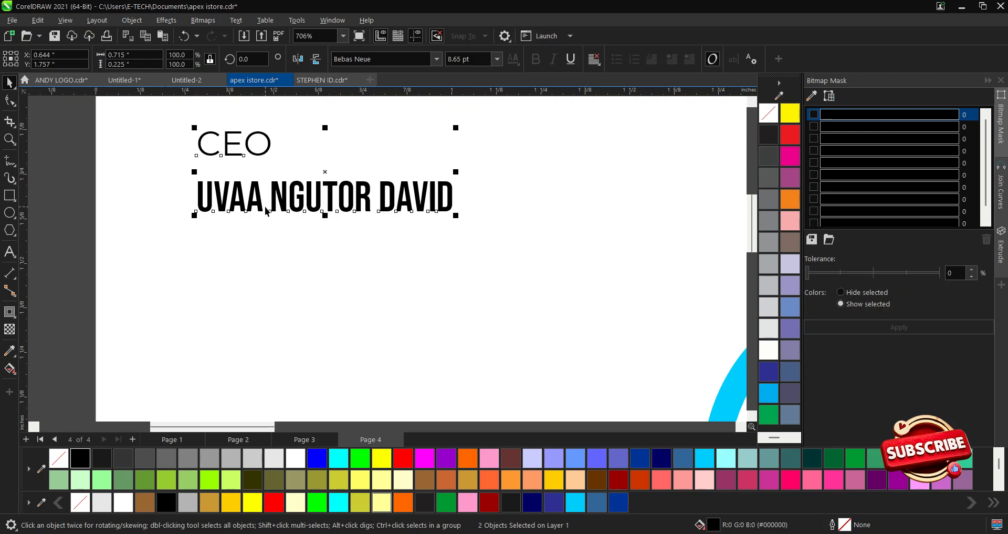
pyautogui.press('l')
pyautogui.scroll(-5, 266, 211)
pyautogui.click(256, 191)
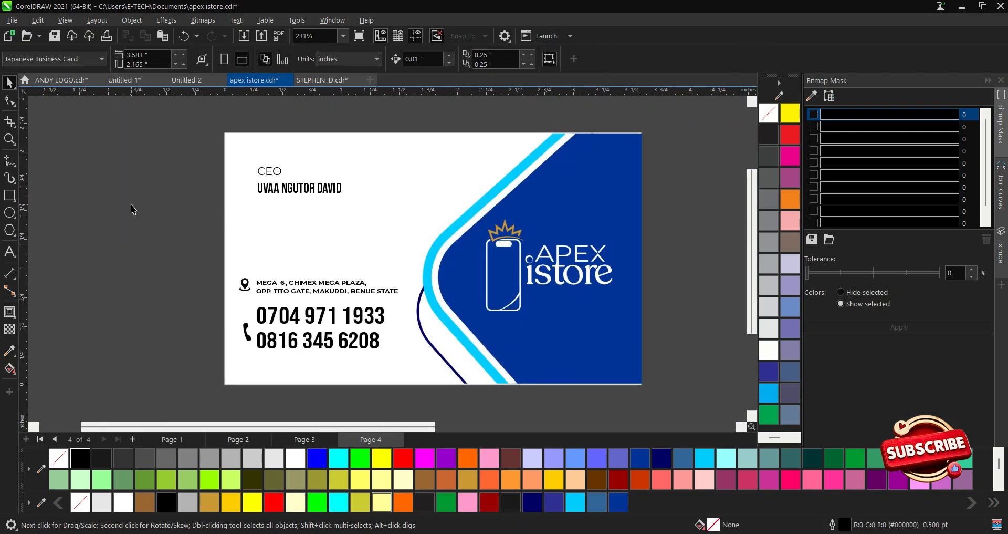
# Add a vertical guide beside the left-side text, then show the invoice on Page 3.
pyautogui.moveTo(24, 241); pyautogui.dragTo(256, 286)
pyautogui.click(290, 194)
pyautogui.click(171, 249)
pyautogui.scroll(1, 302, 224)
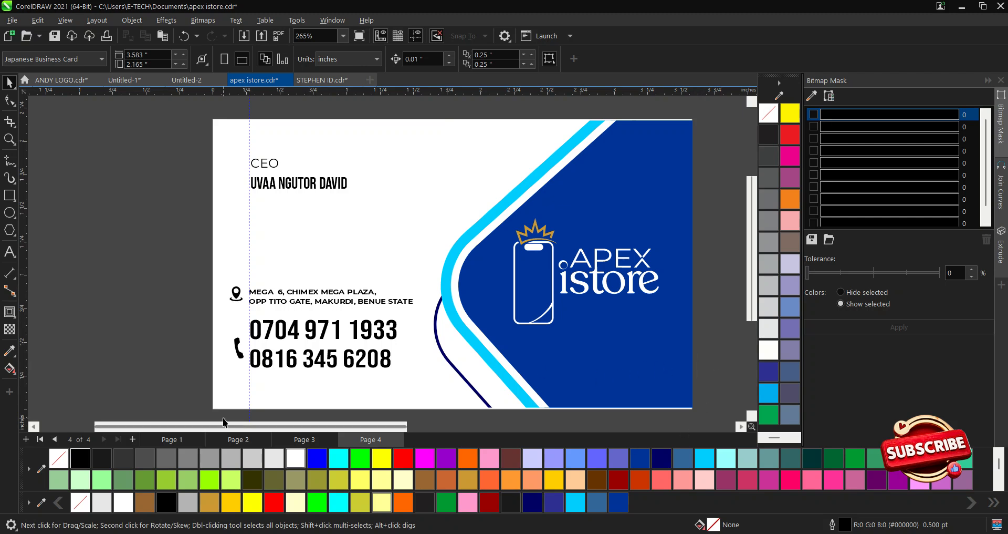
pyautogui.click(313, 441)
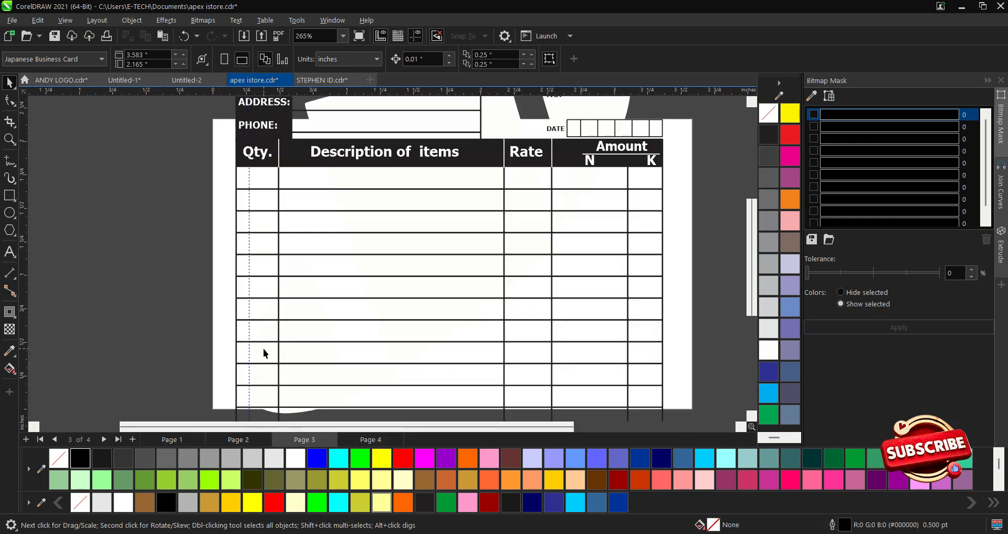